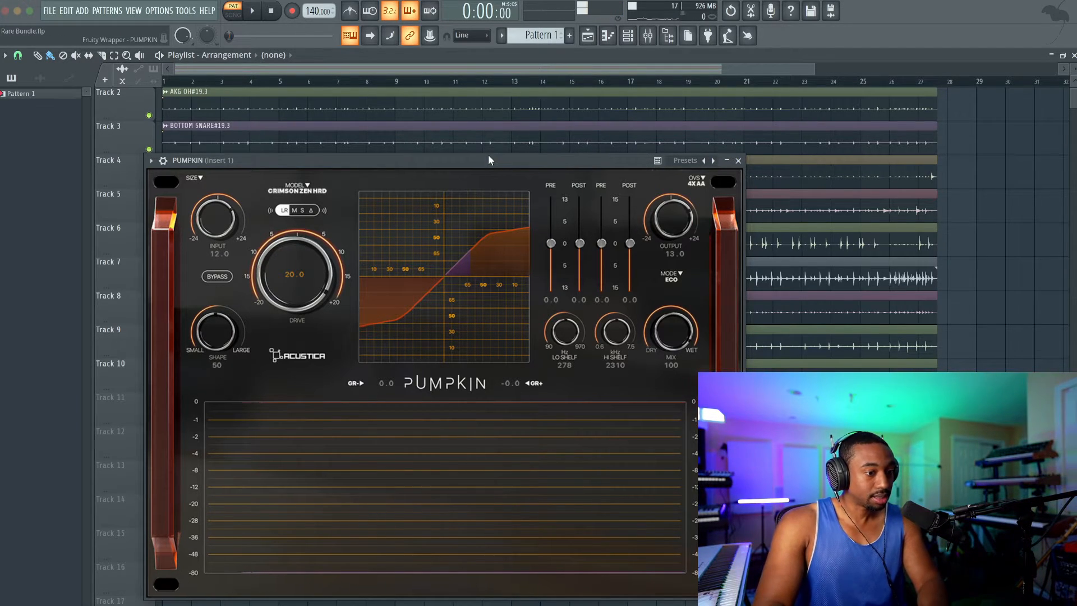
Unmute the 808 Day - Track 35 channel and audition it with Pumpkin toggled off and on in Insert 1.
click(627, 35)
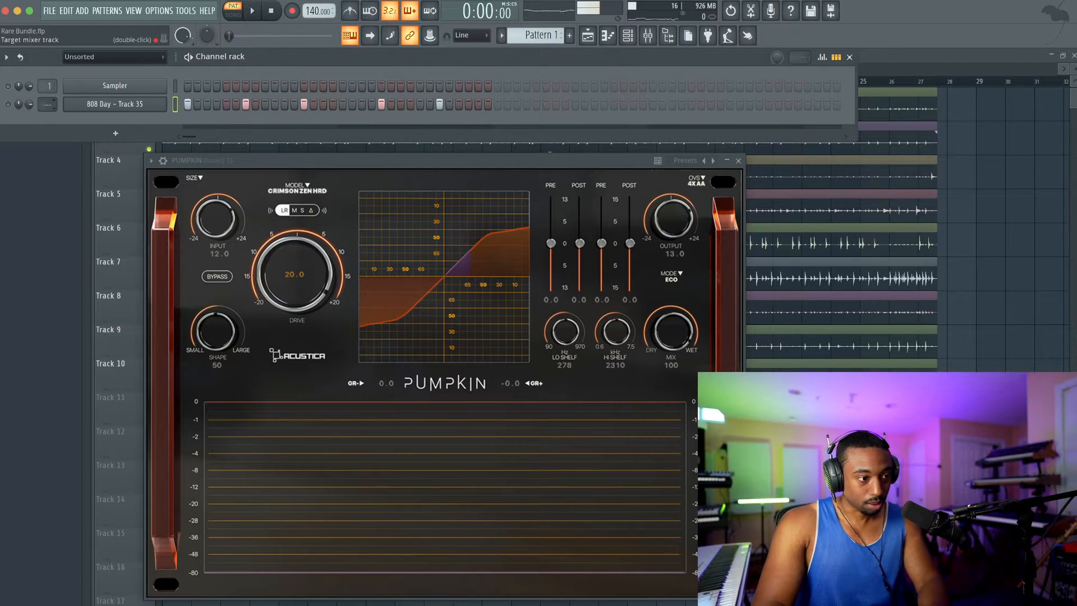
click(9, 104)
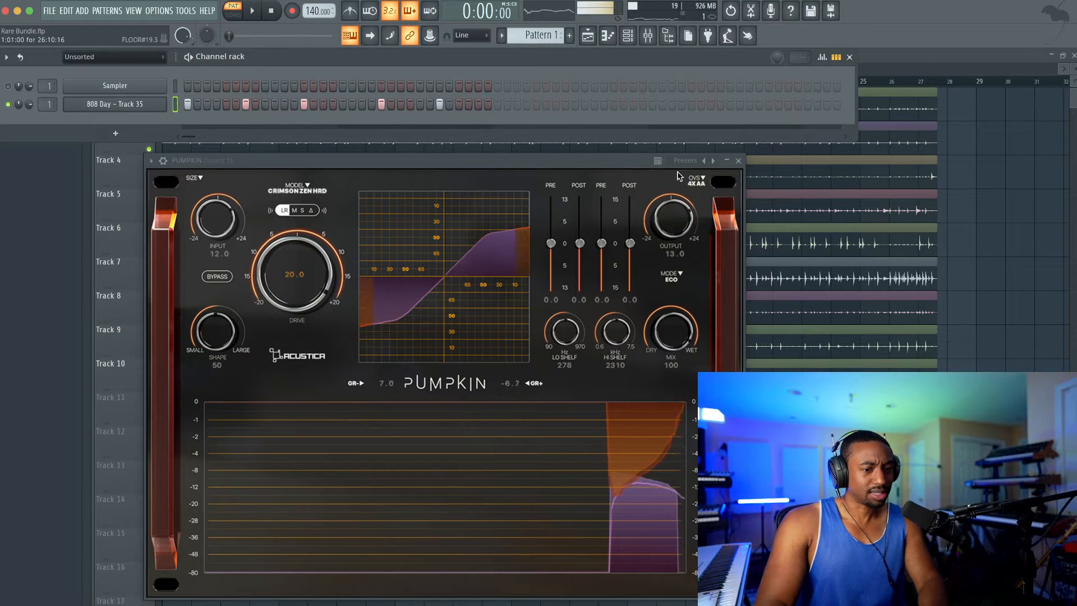
click(738, 161)
click(652, 38)
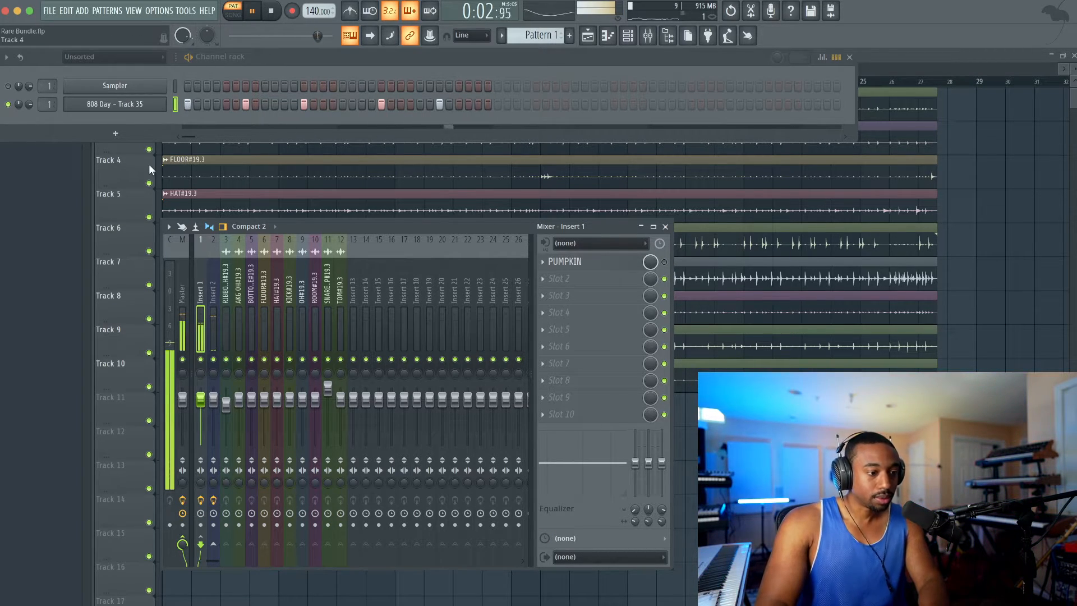
click(664, 262)
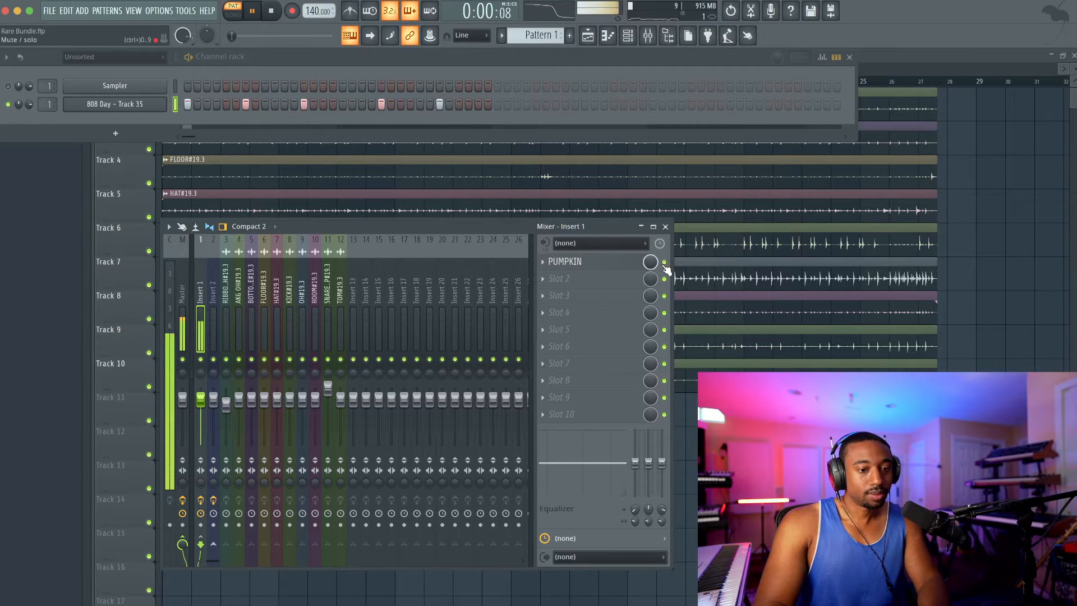
Open Pumpkin on Insert 1, lower its Drive to 4.3 during playback, and stop playback.
click(621, 265)
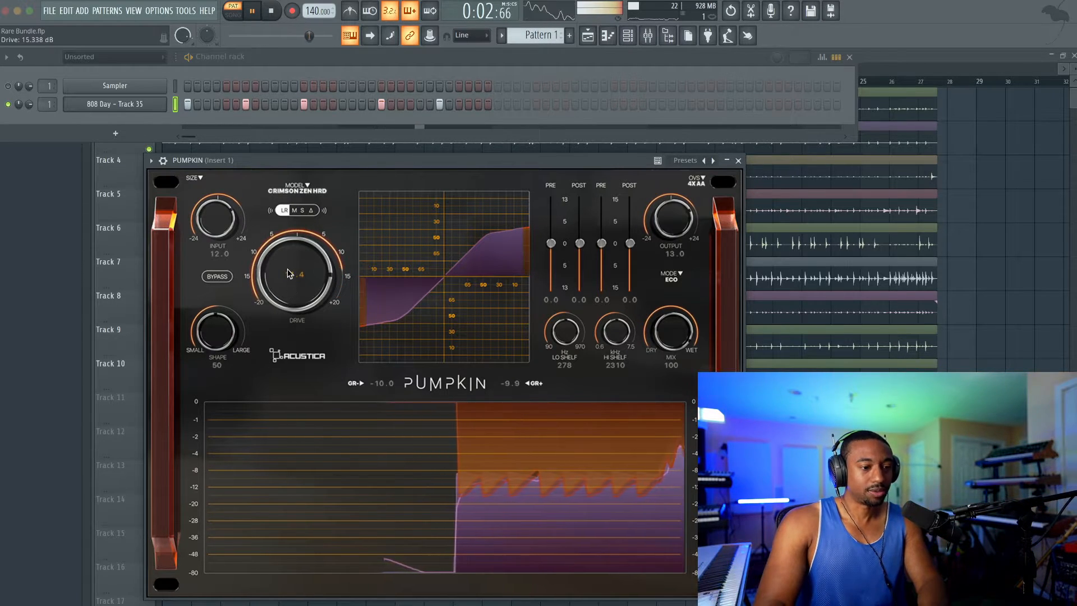
mouse_move(287, 268)
mouse_down()
mouse_move(289, 322)
mouse_move(297, 274)
mouse_up()
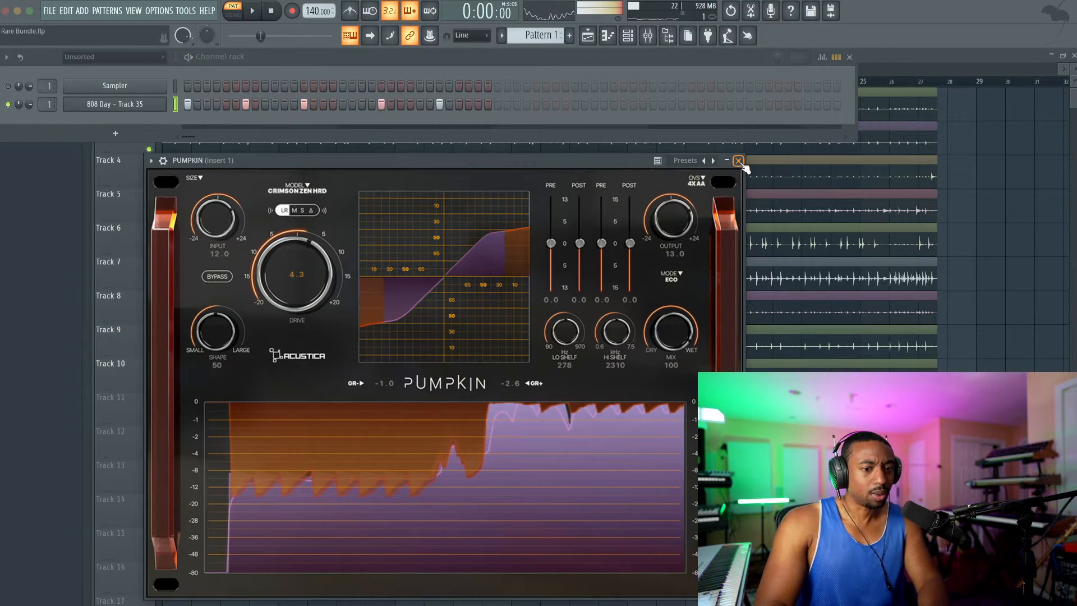
key(space)
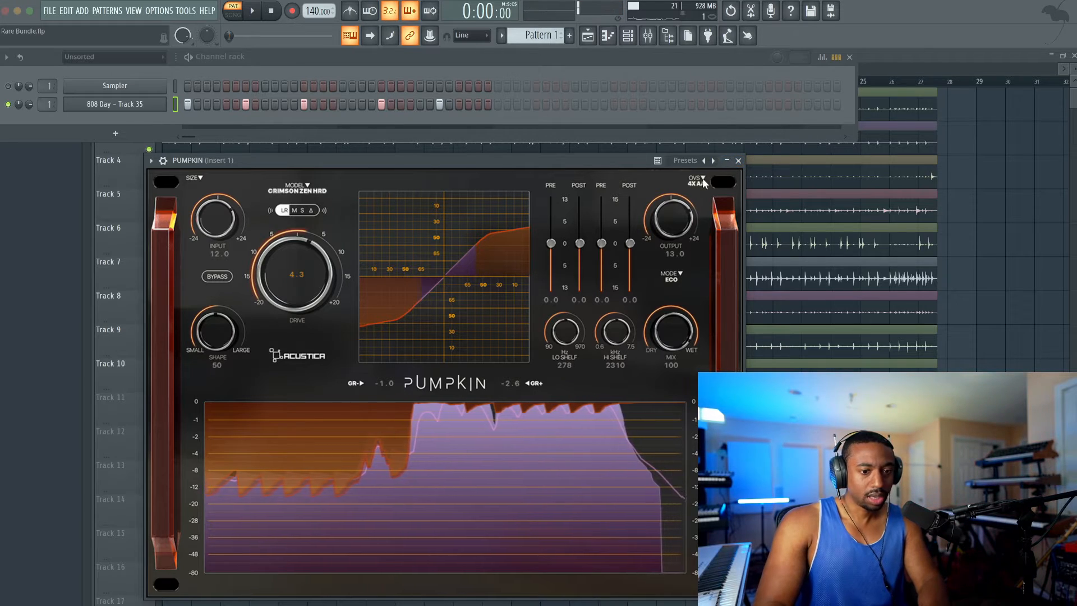
Compare the 808 with Pumpkin disabled and enabled on Insert 1 during playback.
click(739, 161)
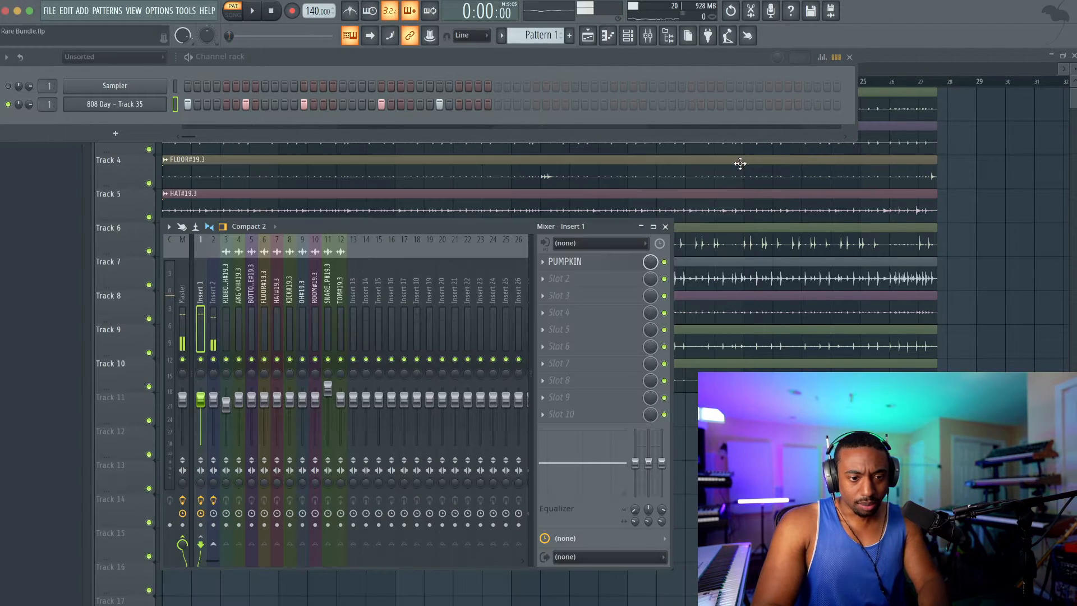
click(665, 262)
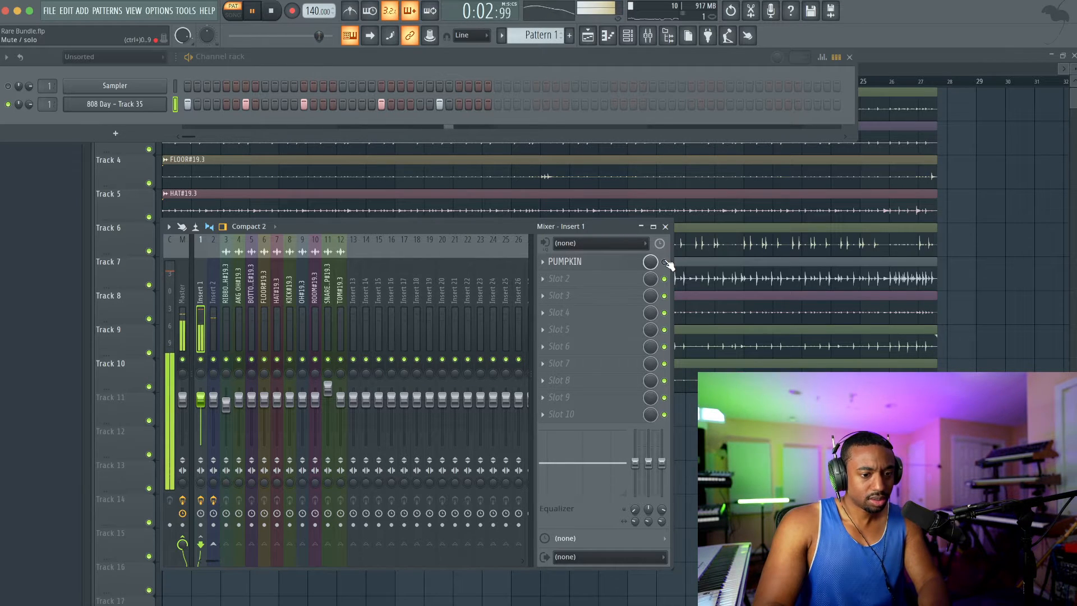
click(665, 261)
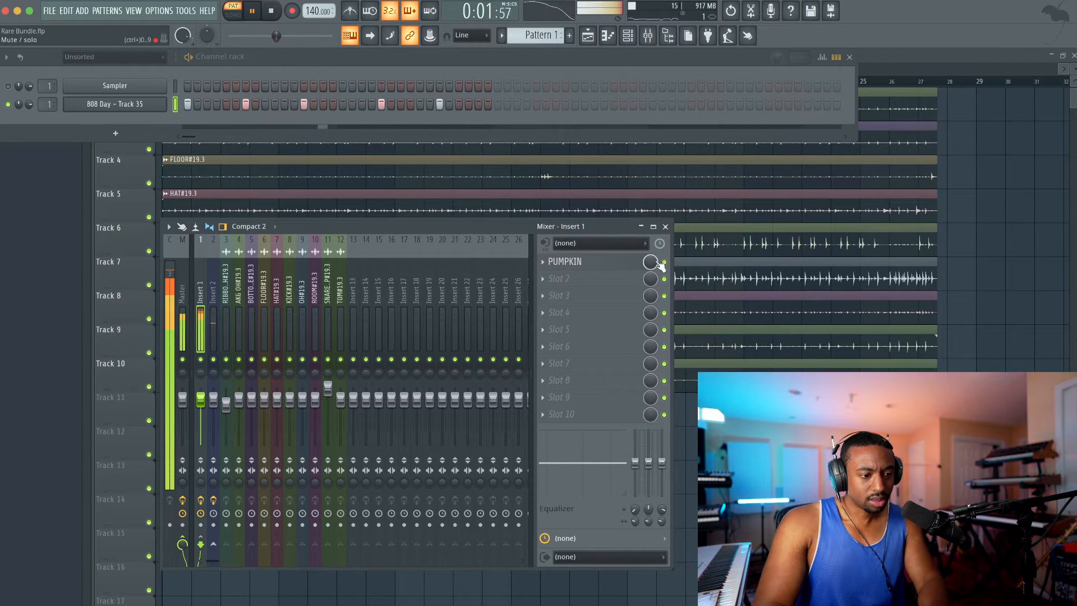
Reset Pumpkin's Output to 0.0, restart playback and bring the plugin interface back up from Insert 1.
click(615, 265)
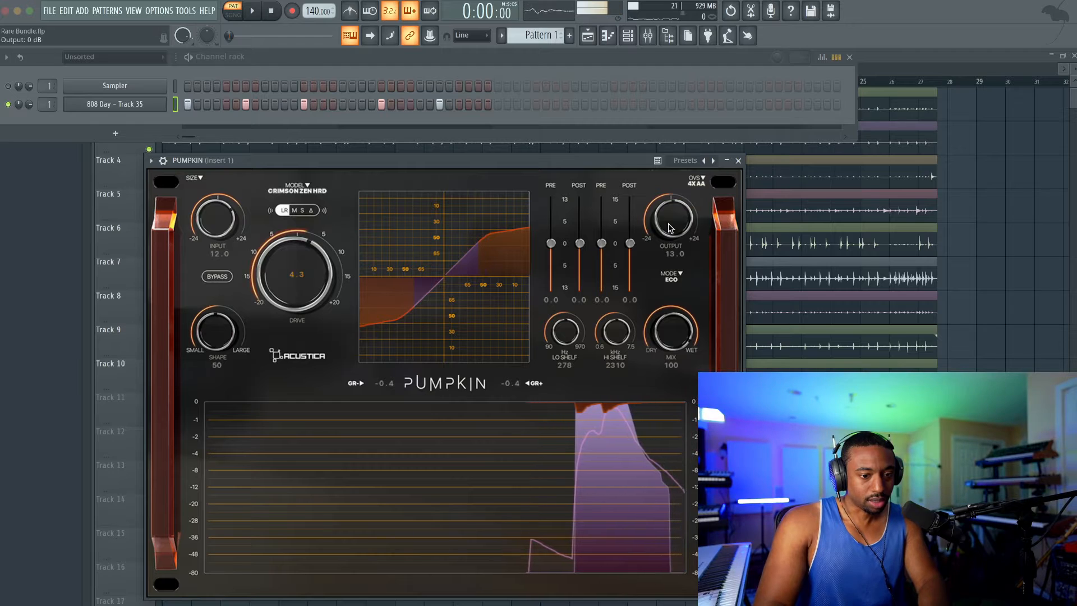
key(space)
key(Escape)
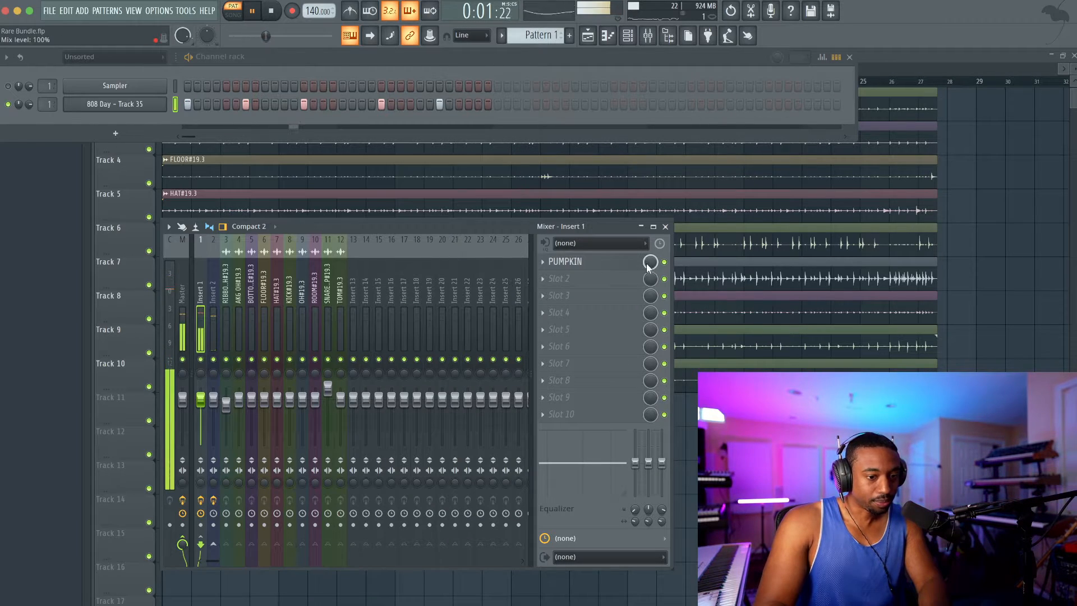
click(604, 265)
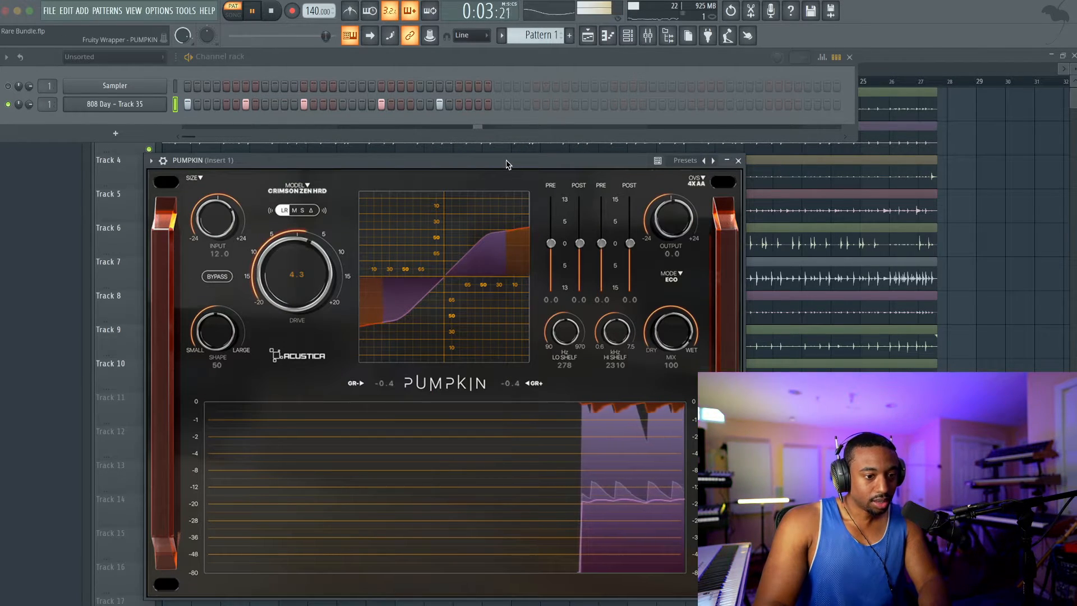
Move the Pumpkin window clear of the mixer's first tracks and raise its Drive to 6.2.
drag(511, 176, 760, 105)
click(203, 498)
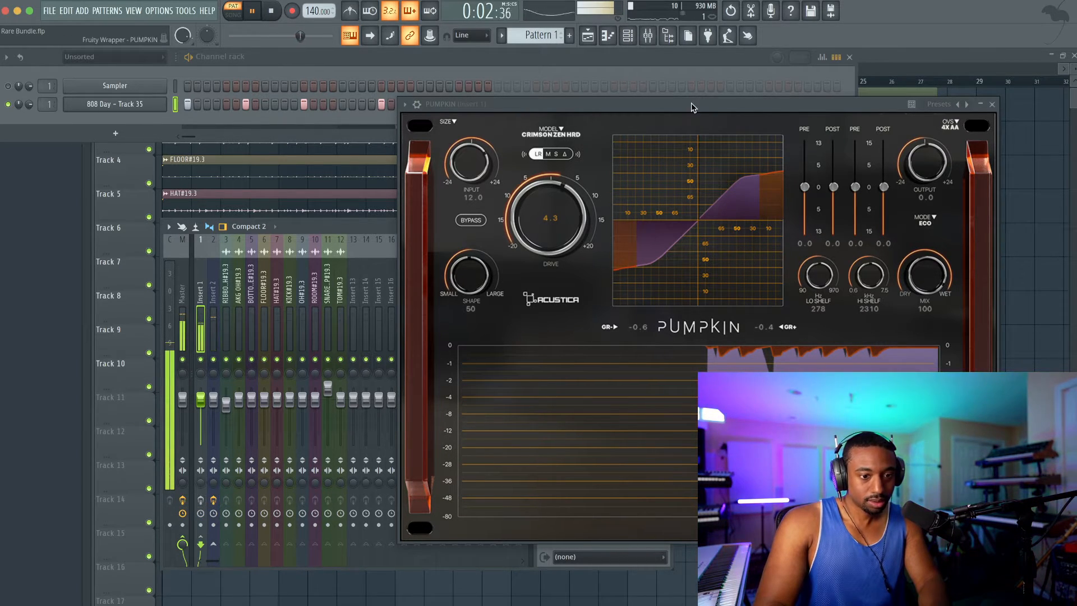
drag(691, 106, 646, 59)
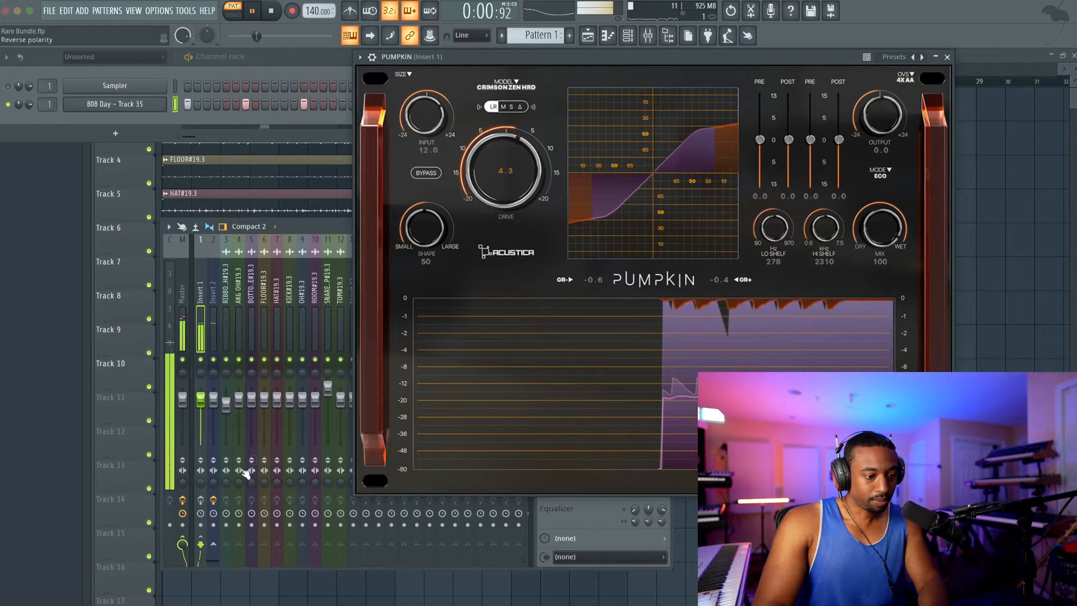
mouse_move(504, 173)
mouse_down()
mouse_move(502, 145)
mouse_move(503, 174)
mouse_up()
double_click(503, 171)
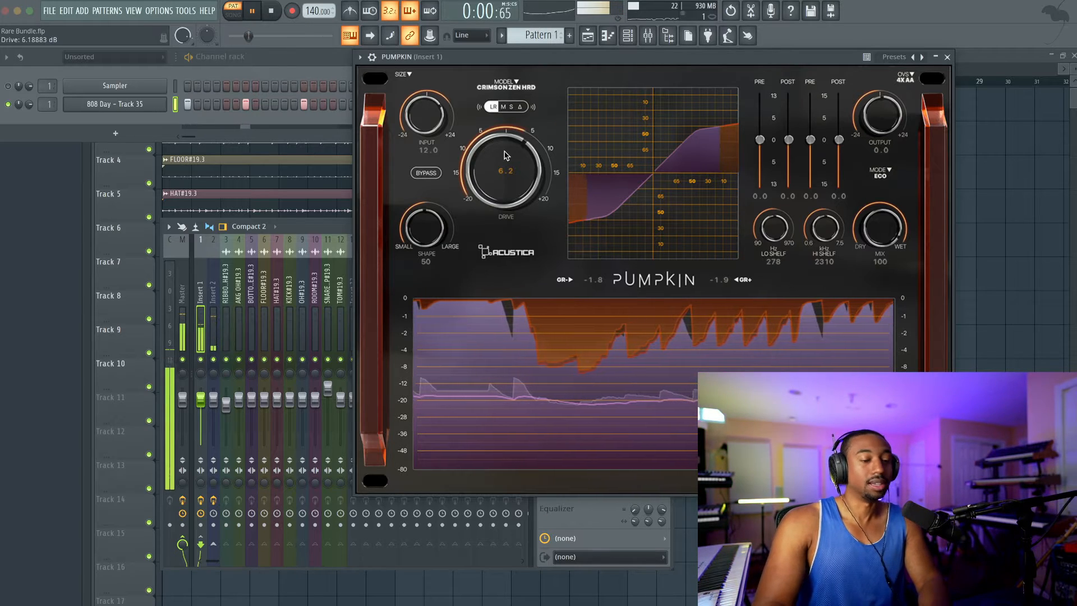
Place the mixer beside the Pumpkin window so its level meters are visible, and stop playback.
drag(557, 60, 555, 89)
drag(322, 232, 257, 184)
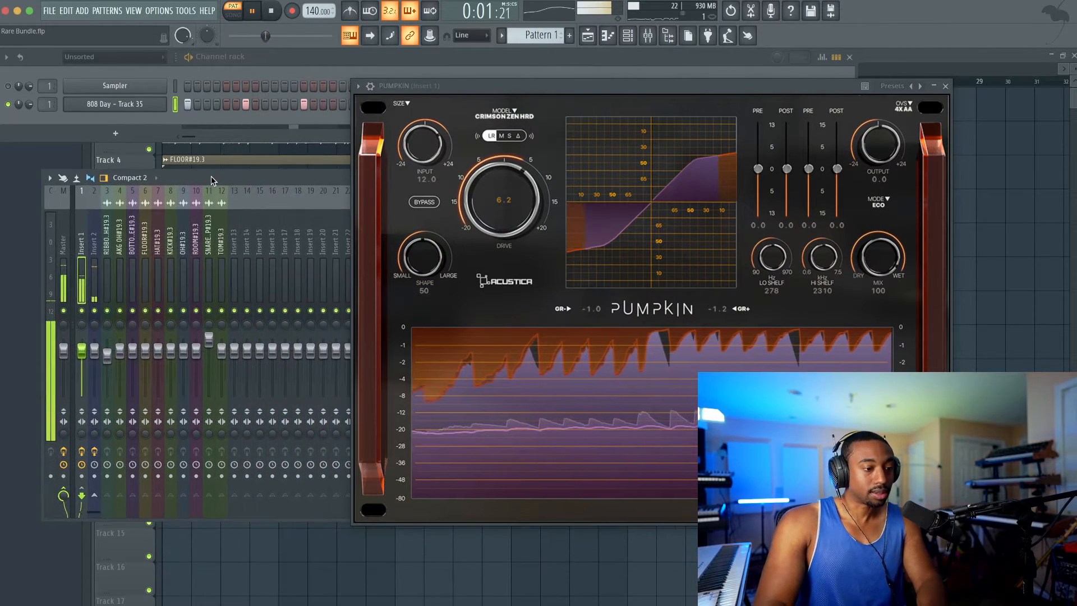
key(space)
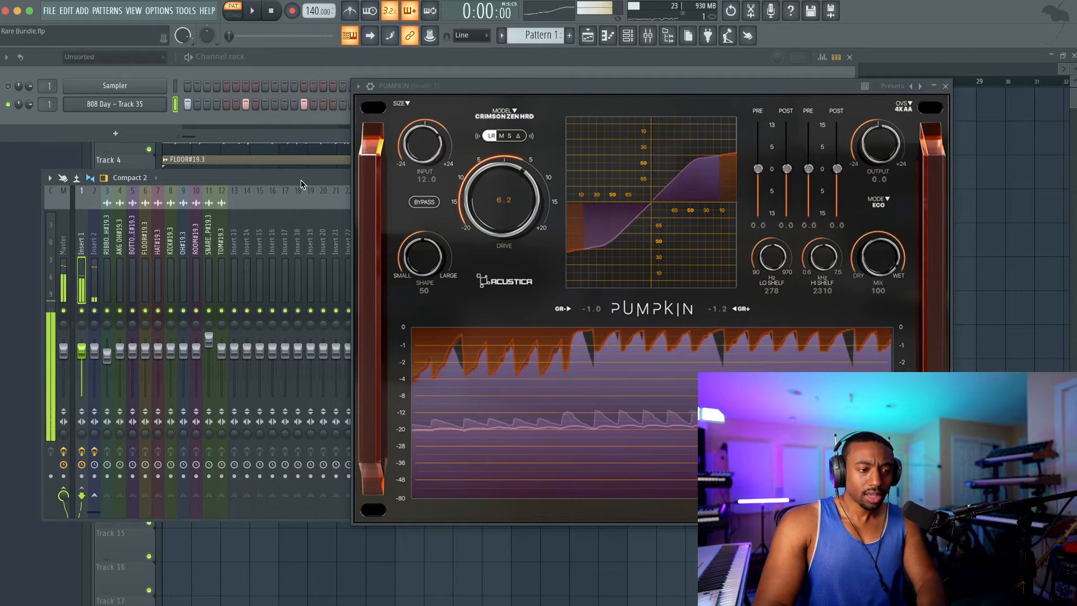
Set Pumpkin's Drive to 4.4 and its Input to 2.5.
drag(494, 194, 492, 199)
double_click(433, 162)
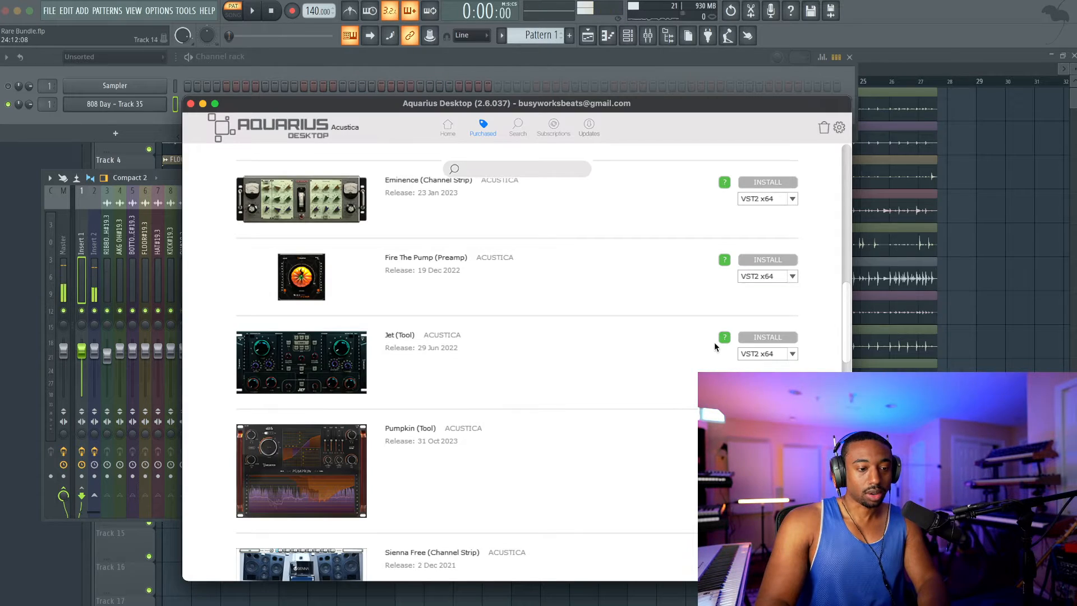
Browse the list of purchased Acustica plugins in Aquarius Desktop and close its window.
scroll(594, 314, up, 10)
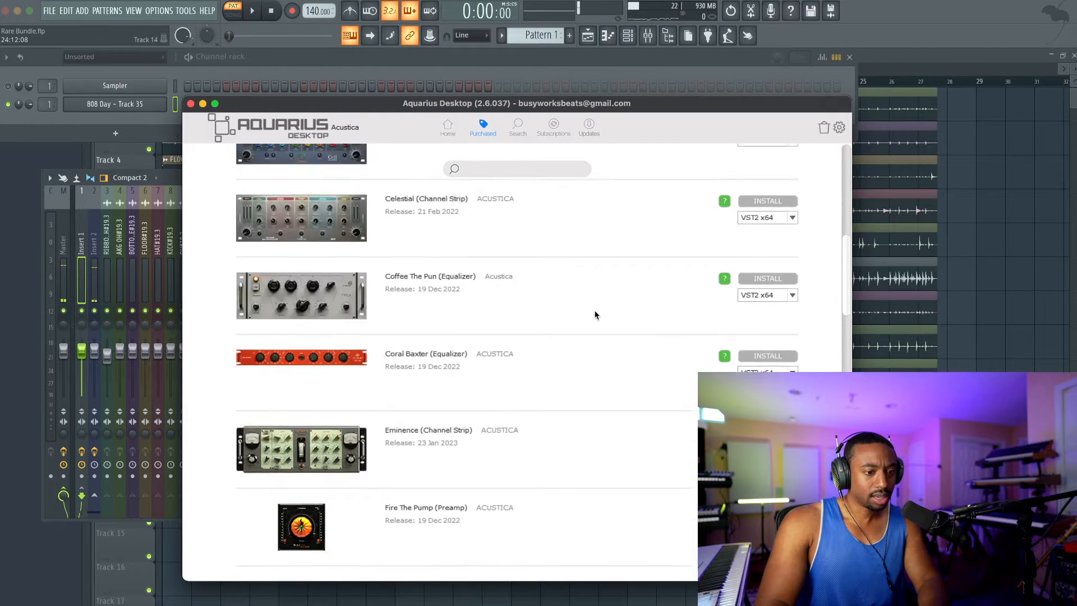
scroll(492, 186, down, 1)
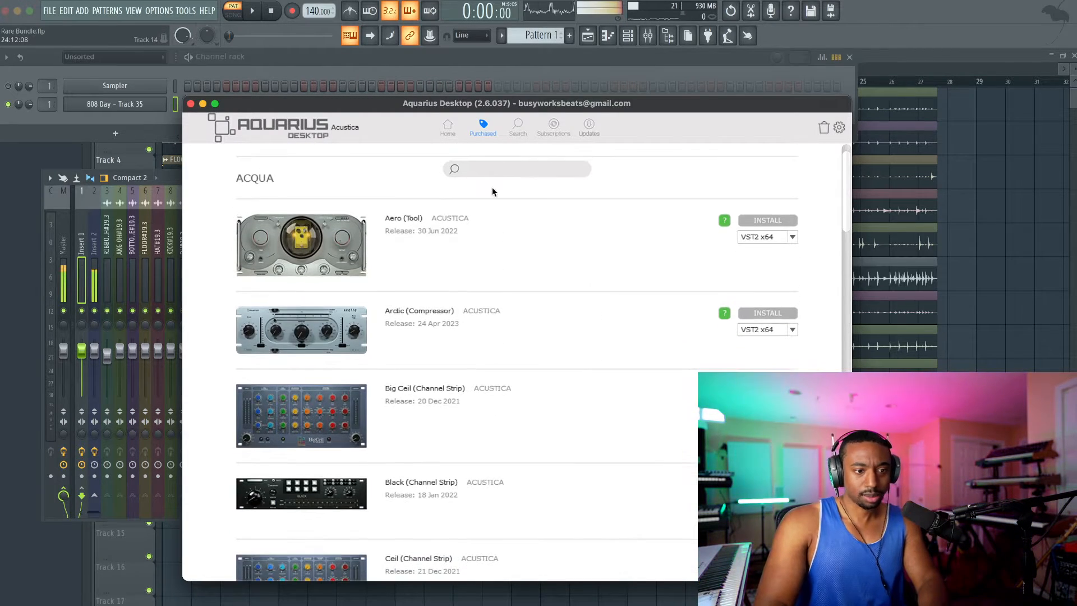
scroll(537, 366, down, 3)
scroll(537, 366, down, 6)
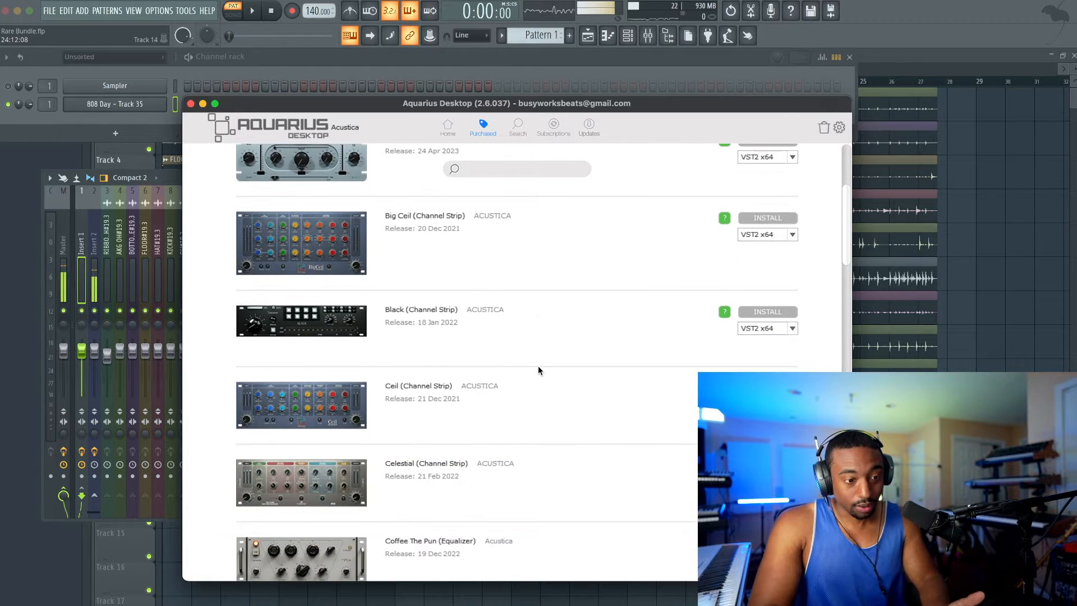
scroll(478, 295, down, 1)
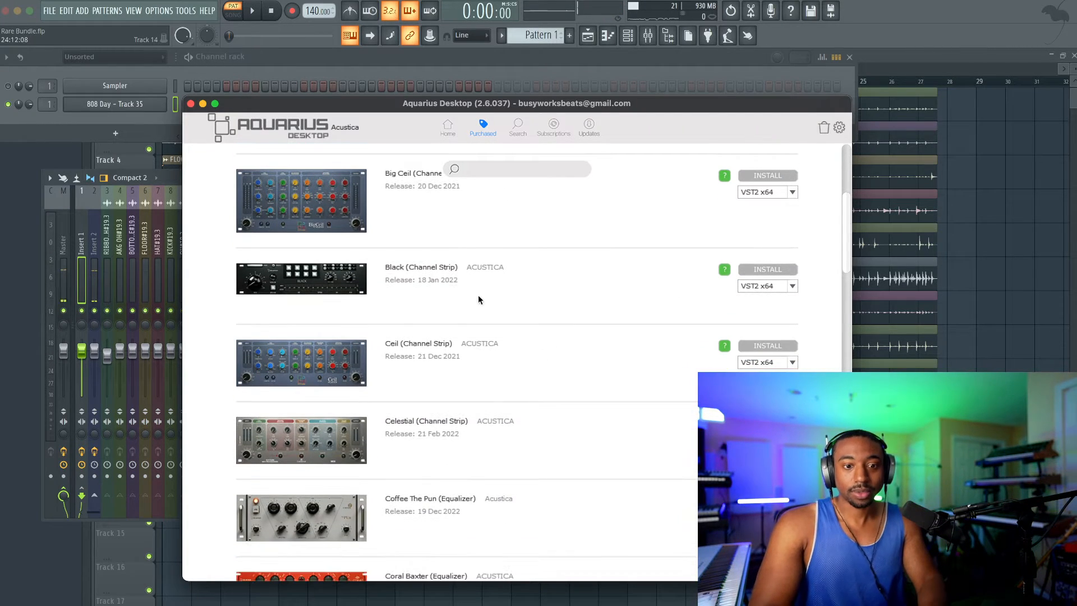
click(190, 104)
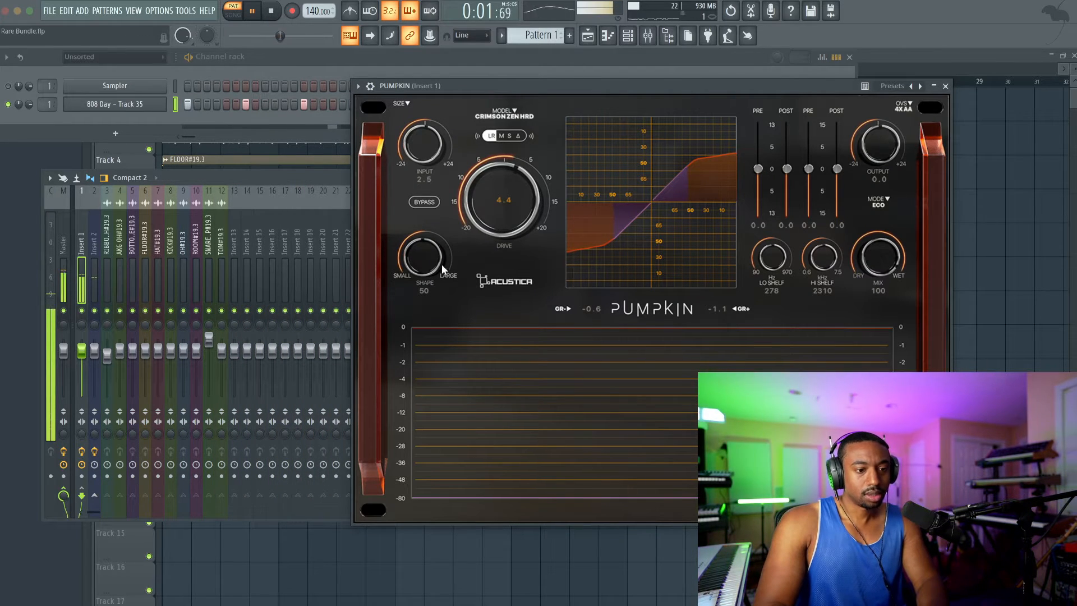
Set Pumpkin's Drive to 17.3, Shape to 74 and Input to 11.3 during playback.
drag(425, 266, 447, 195)
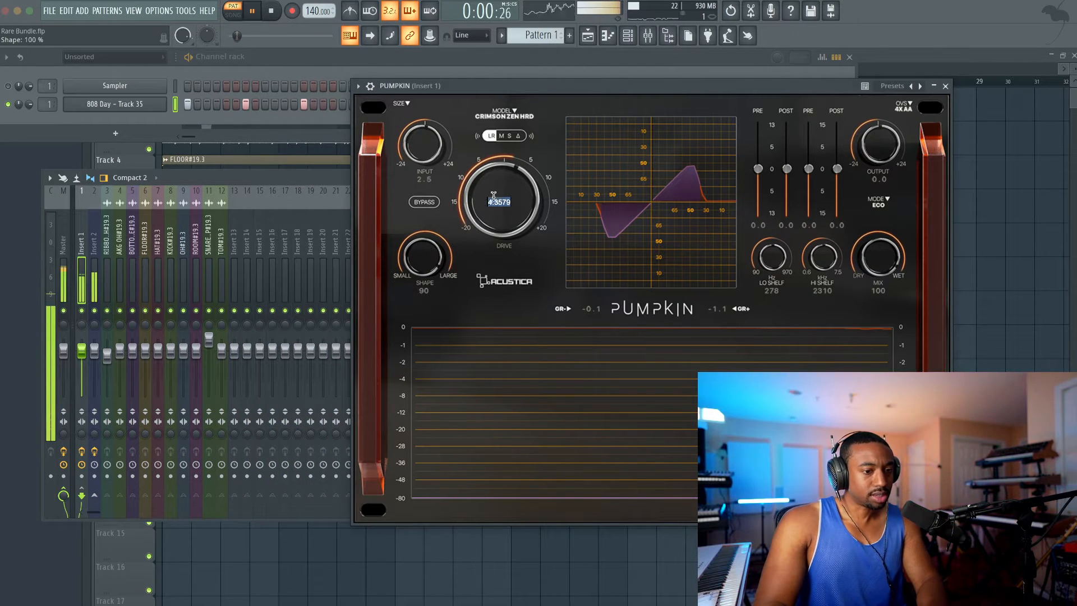
drag(496, 162, 493, 153)
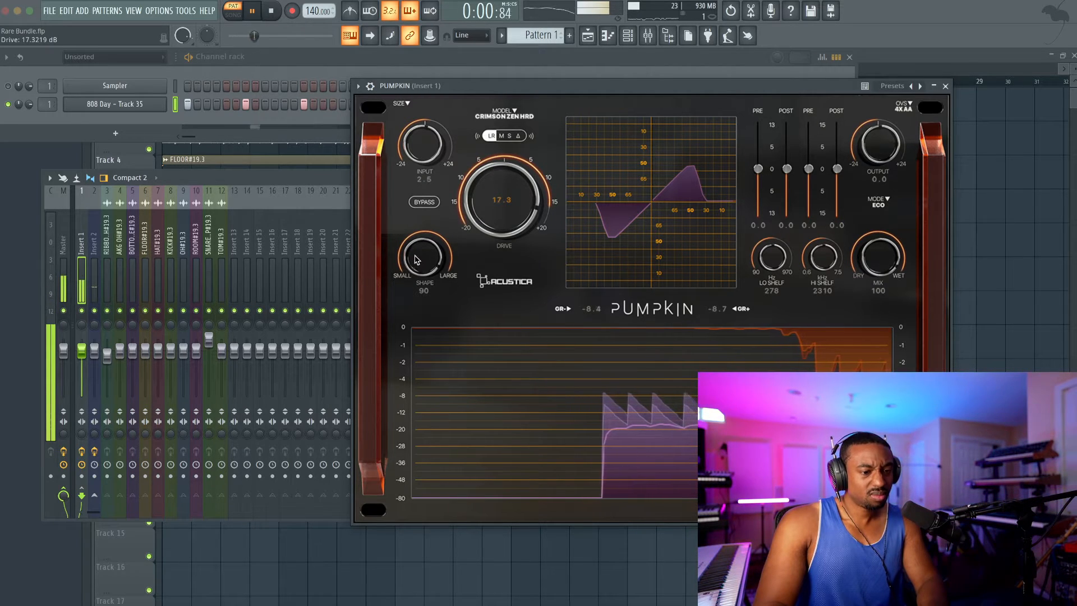
drag(417, 258, 427, 133)
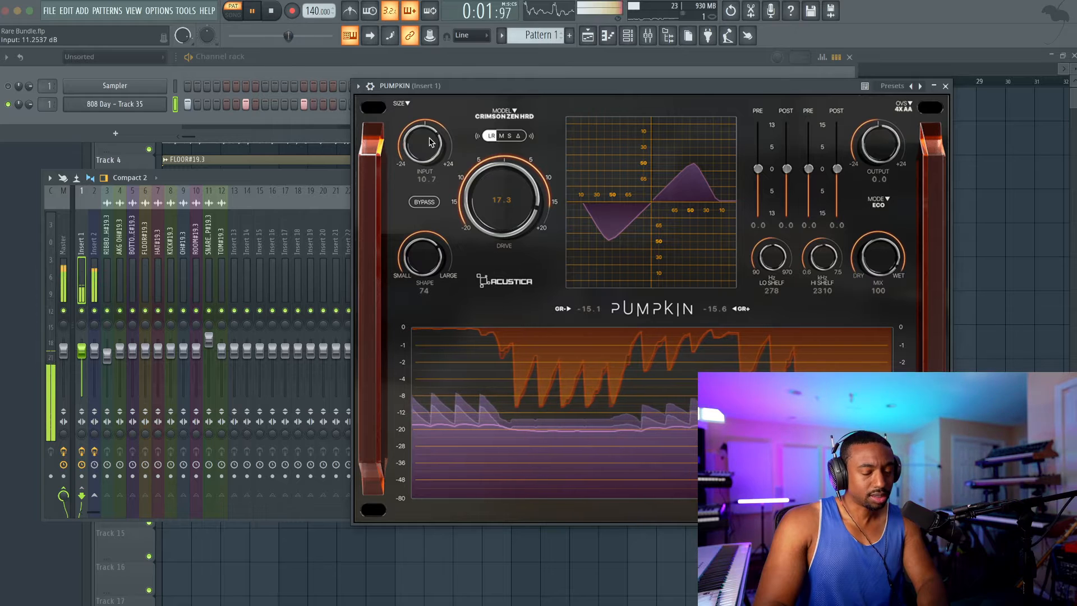
Raise Pumpkin's Output to 7.5 and reduce its Mix to 55.
drag(864, 155, 865, 140)
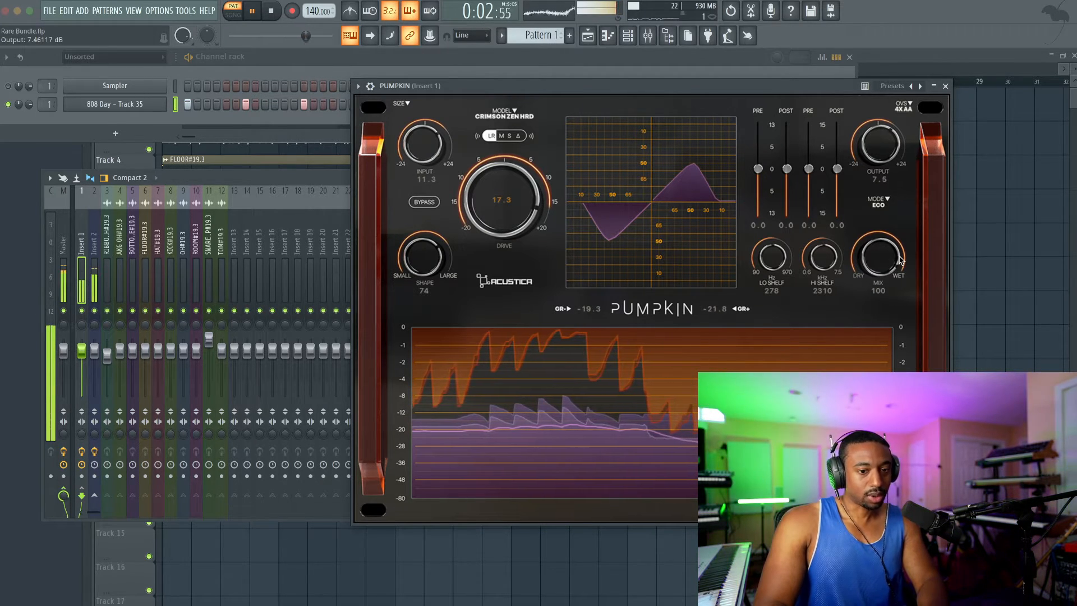
drag(879, 278, 879, 288)
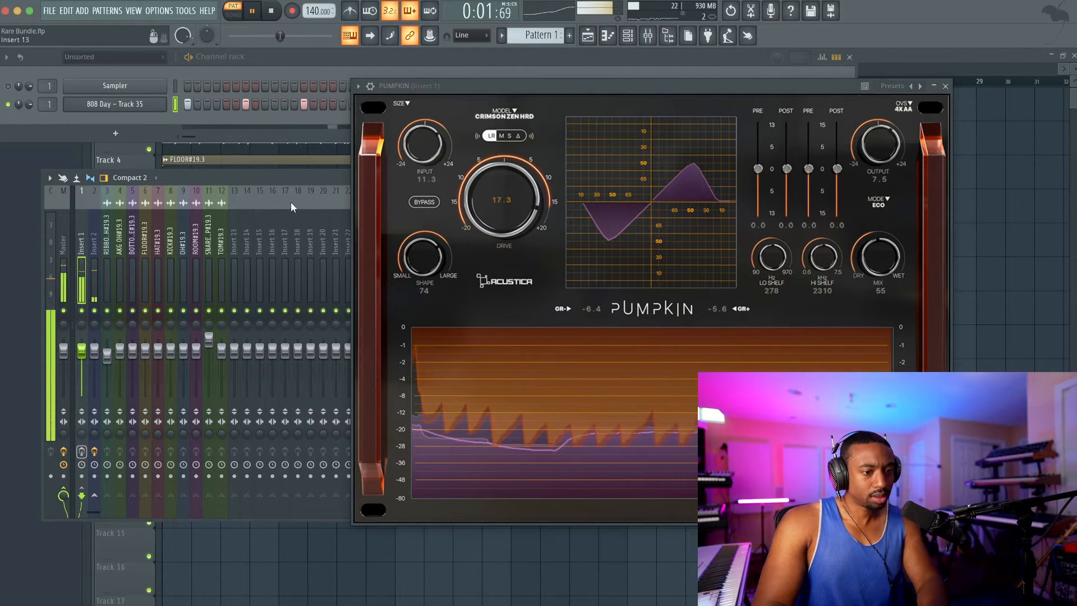
Arrange the Pumpkin window and the mixer side by side so that both are fully usable without overlapping.
drag(812, 87, 474, 216)
drag(397, 178, 924, 67)
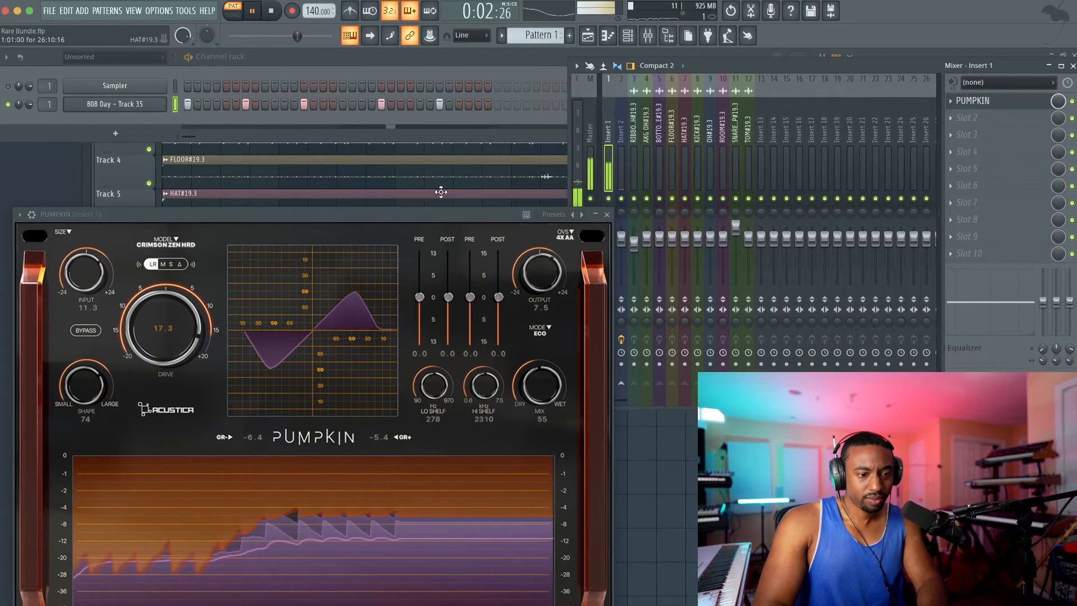
drag(441, 214, 425, 92)
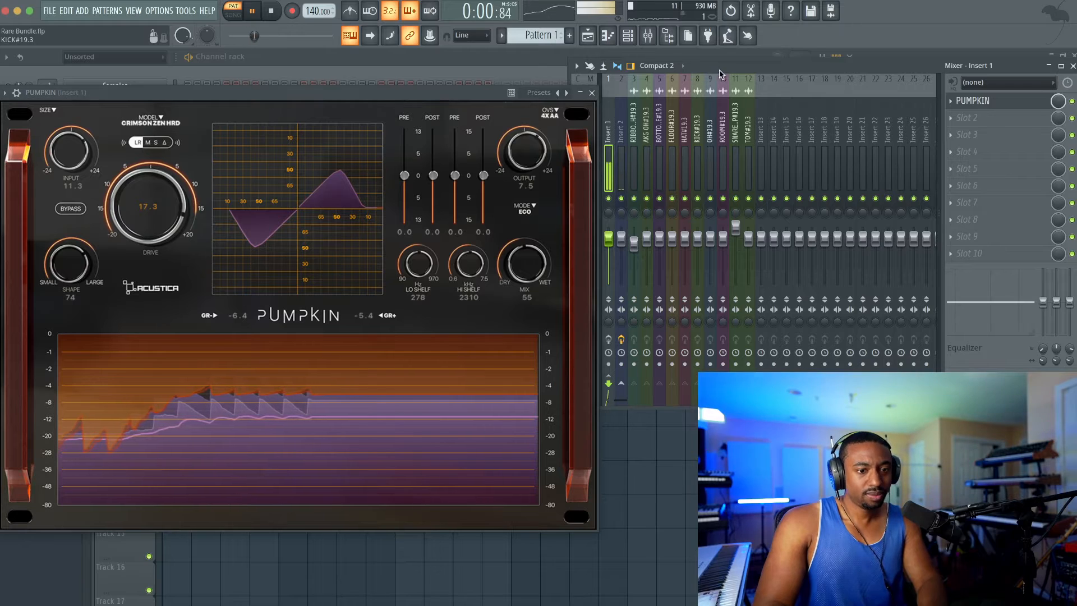
drag(719, 69, 737, 97)
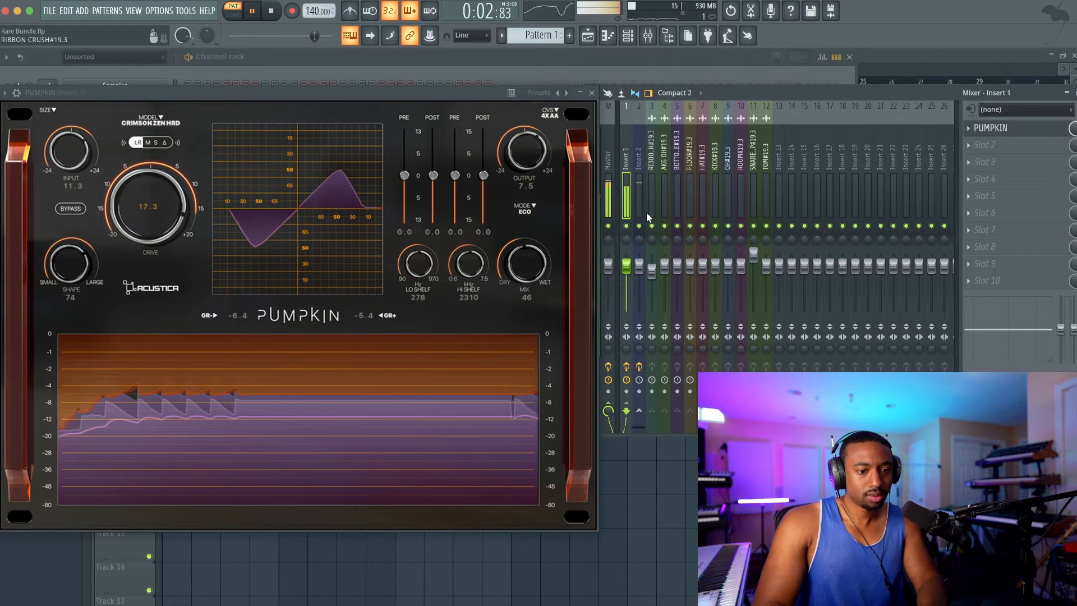
drag(707, 89, 768, 92)
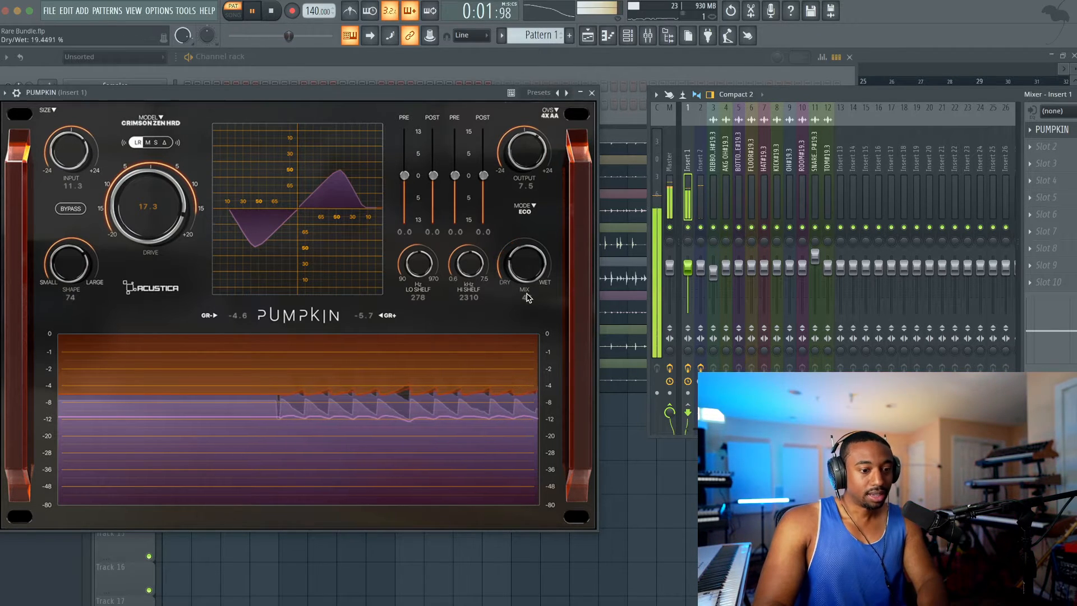
Sweep Pumpkin's Mix between low and high amounts during playback, settle it at 40 and stop playback.
drag(527, 301, 525, 292)
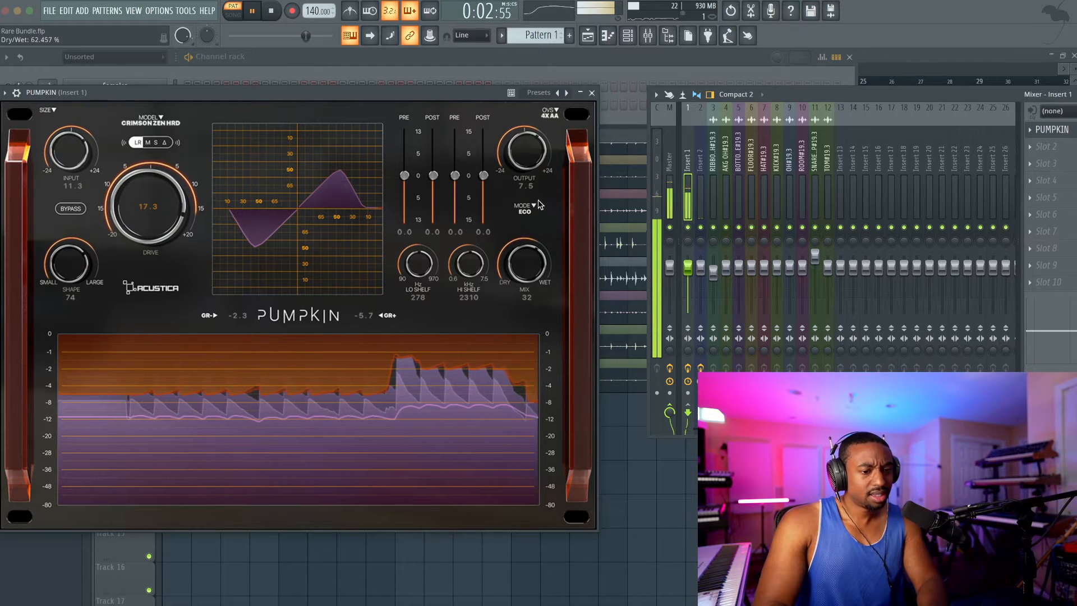
drag(540, 204, 552, 150)
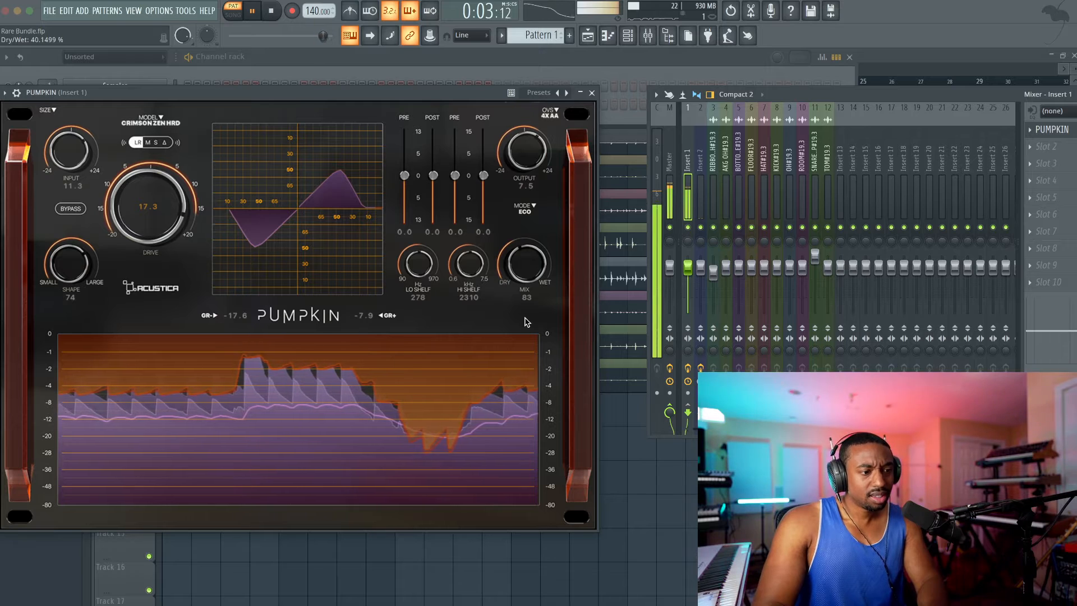
key(space)
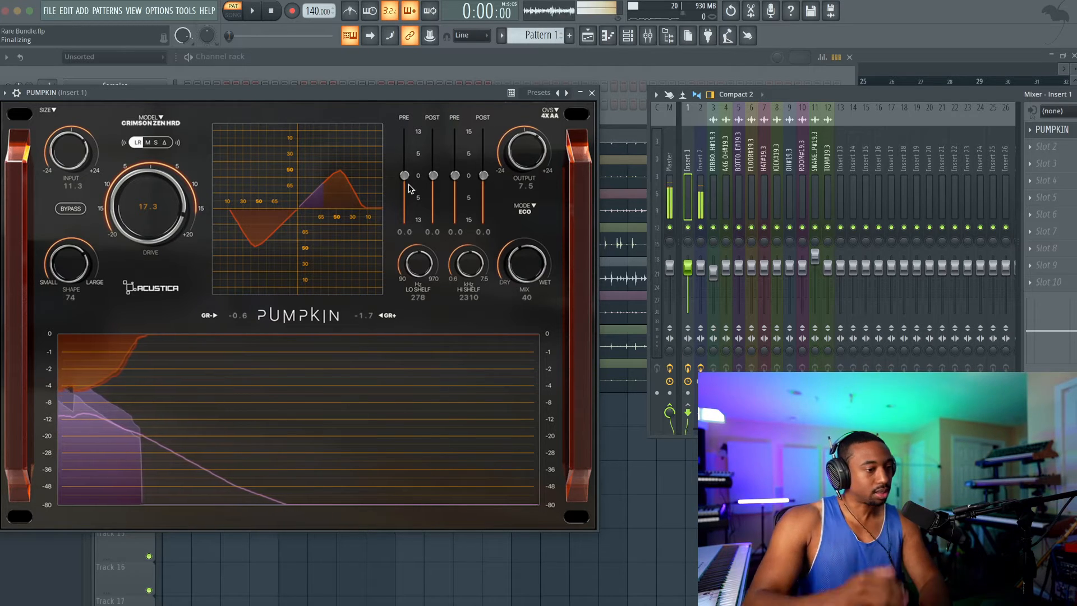
During playback, set Pumpkin's low-shelf Post gain to 1.5 with its Pre gain at zero, and reduce the Output to 2.9.
key(space)
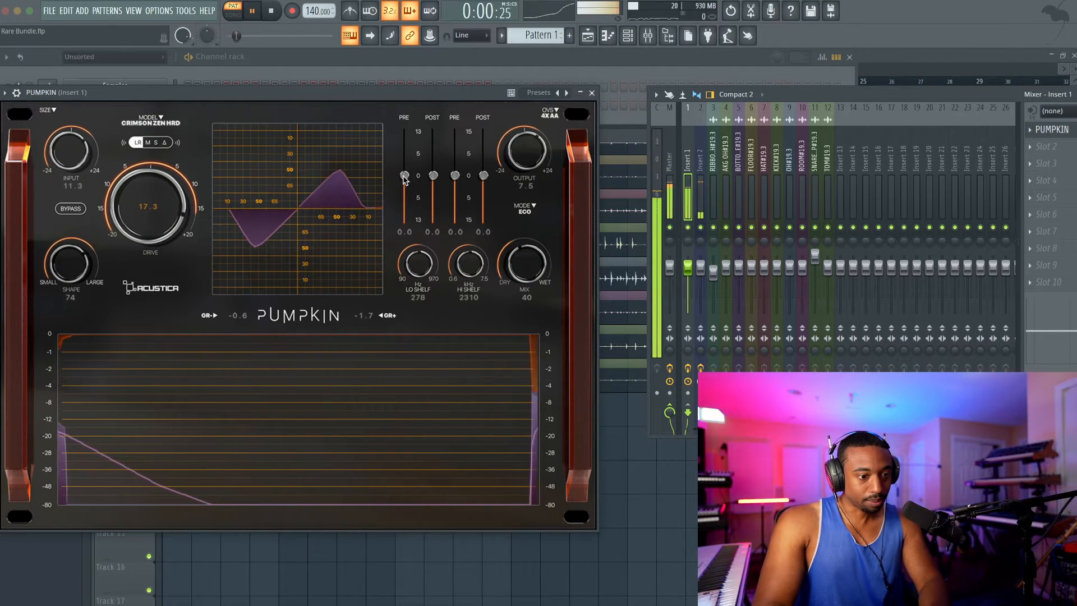
mouse_move(402, 179)
mouse_down()
mouse_move(405, 139)
mouse_move(406, 168)
mouse_up()
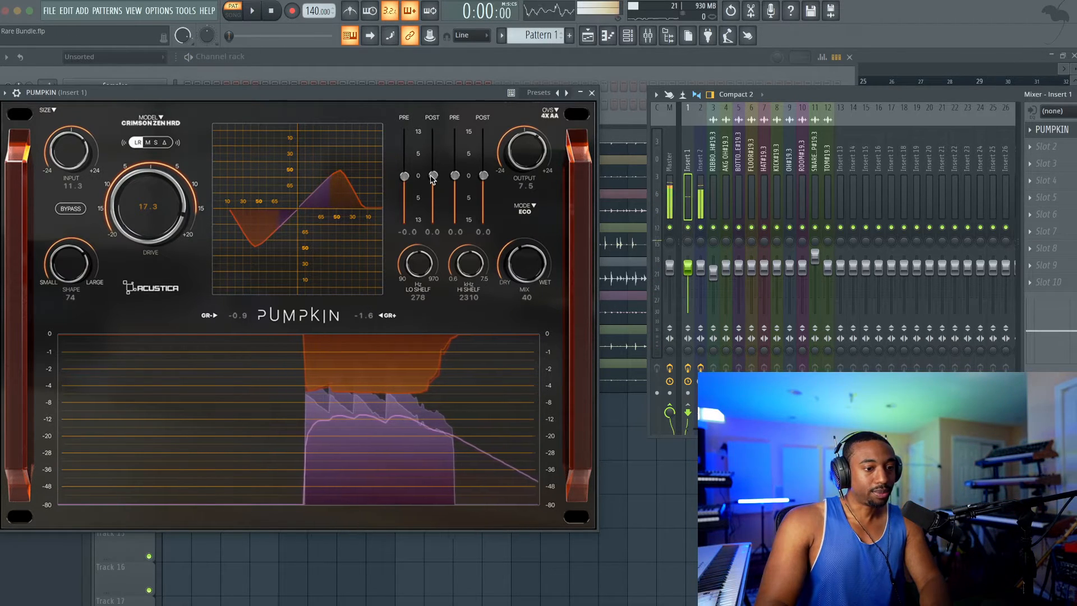
drag(433, 176, 433, 167)
key(space)
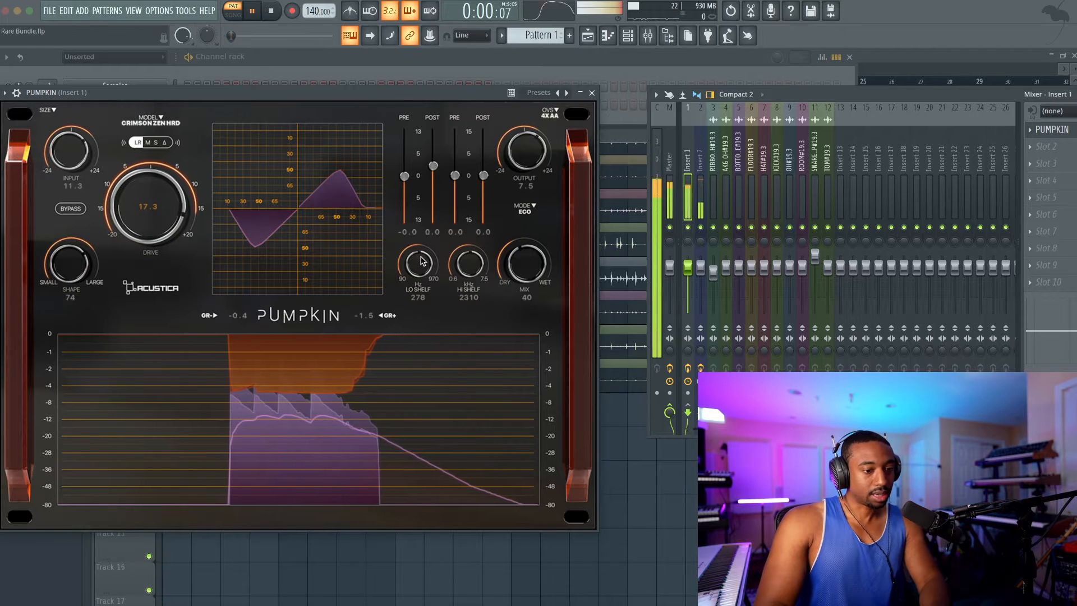
drag(433, 166, 432, 169)
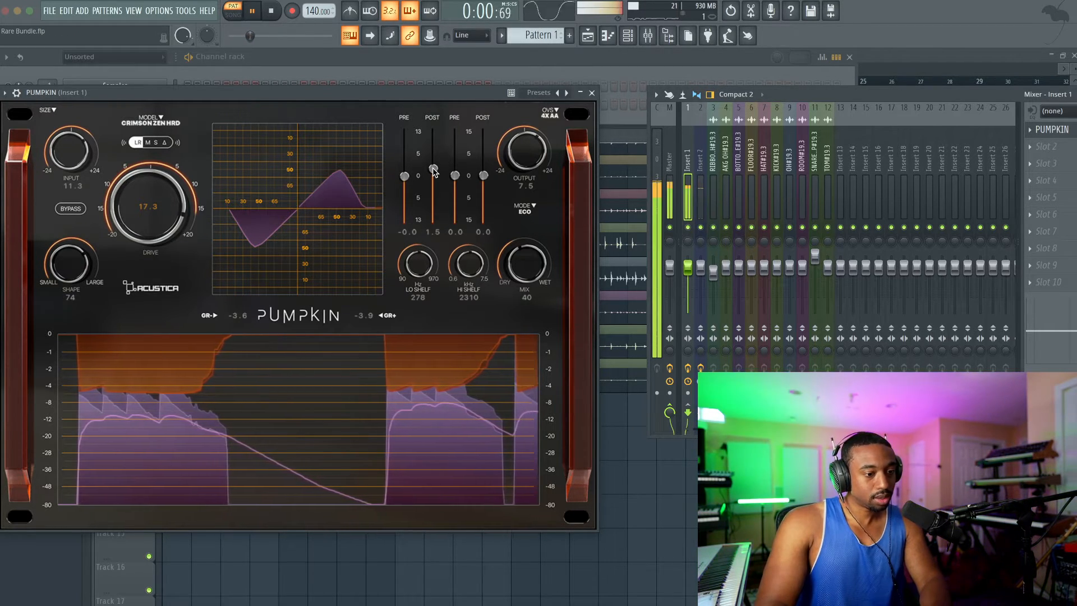
drag(525, 148, 527, 154)
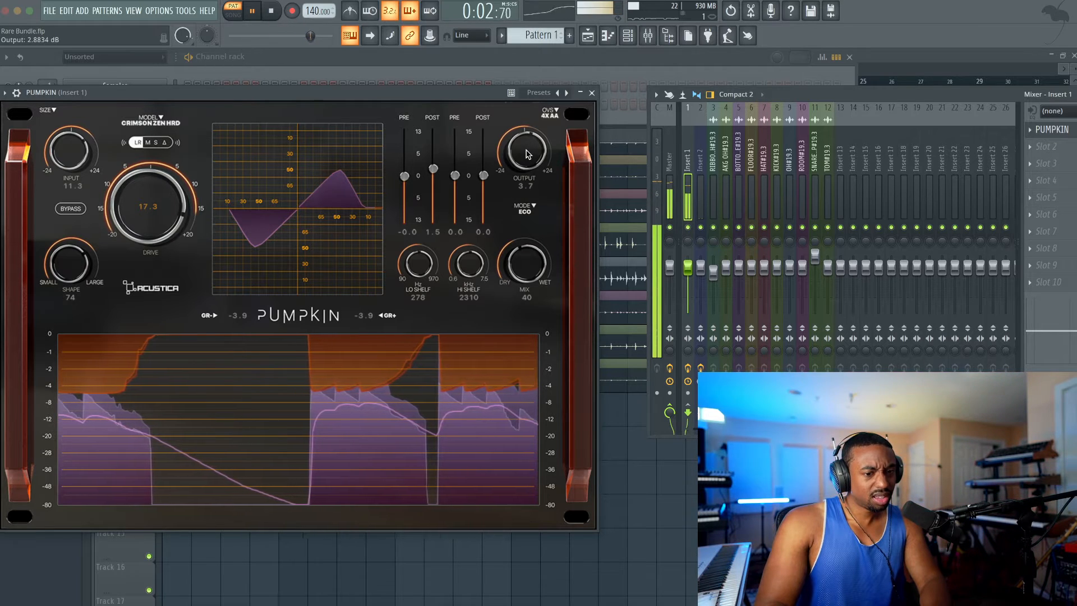
Switch Insert 1's effects off and back on during playback to compare the 808 with and without Pumpkin.
click(687, 368)
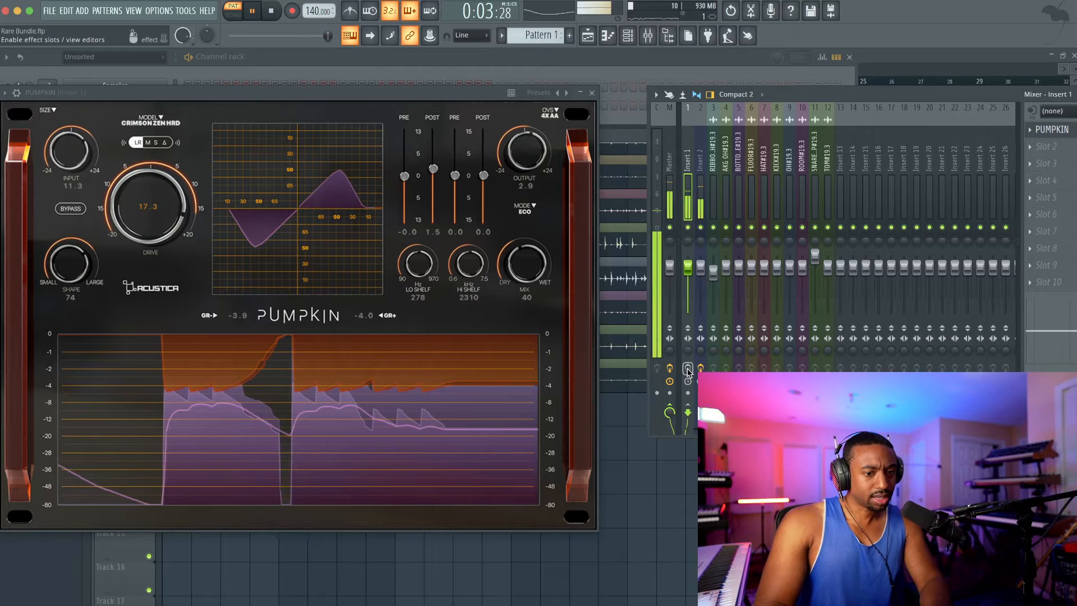
click(688, 368)
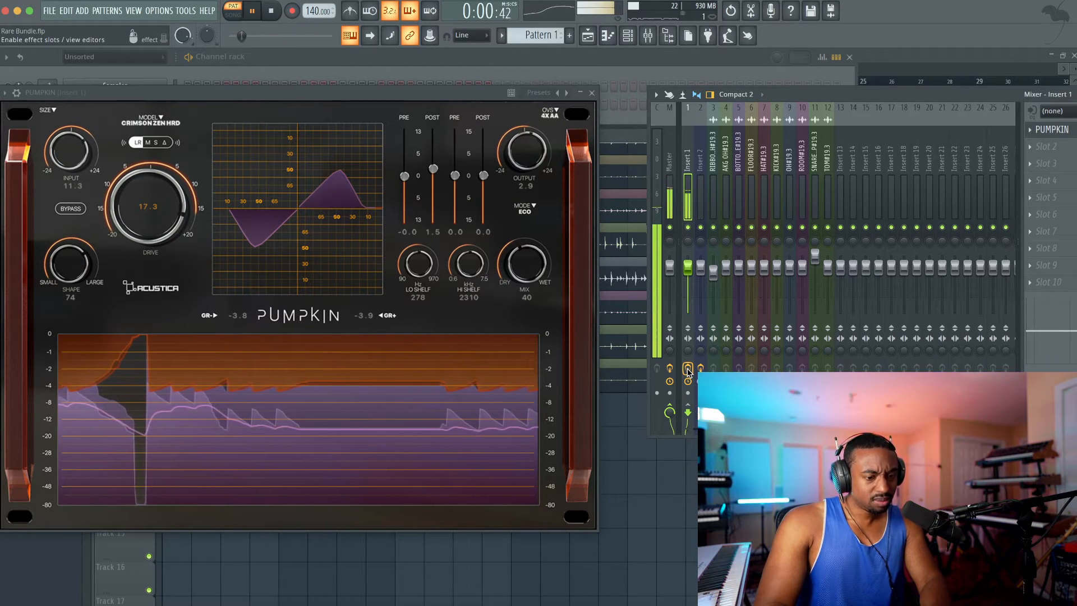
key(space)
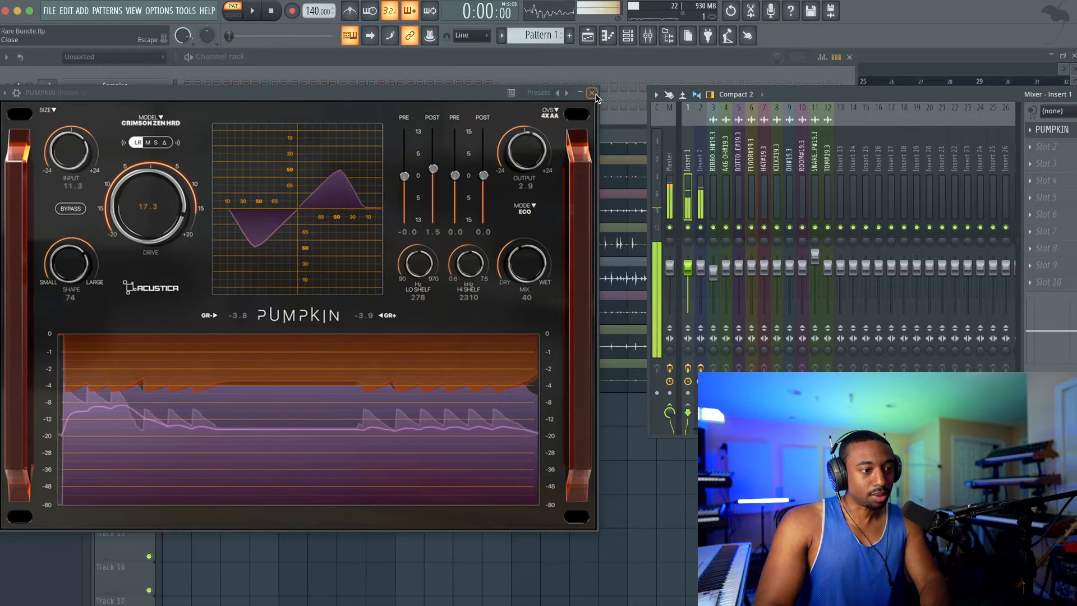
Close Pumpkin, switch playback to song mode, and show the mixer over the playlist together with the channel rack.
click(595, 94)
click(546, 410)
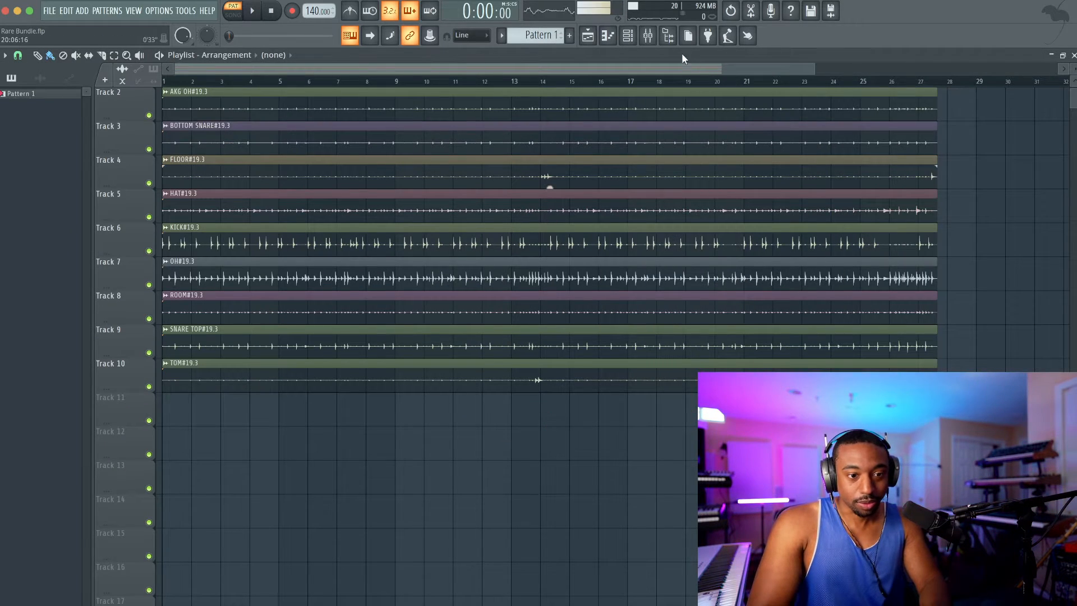
click(647, 36)
drag(789, 91, 471, 174)
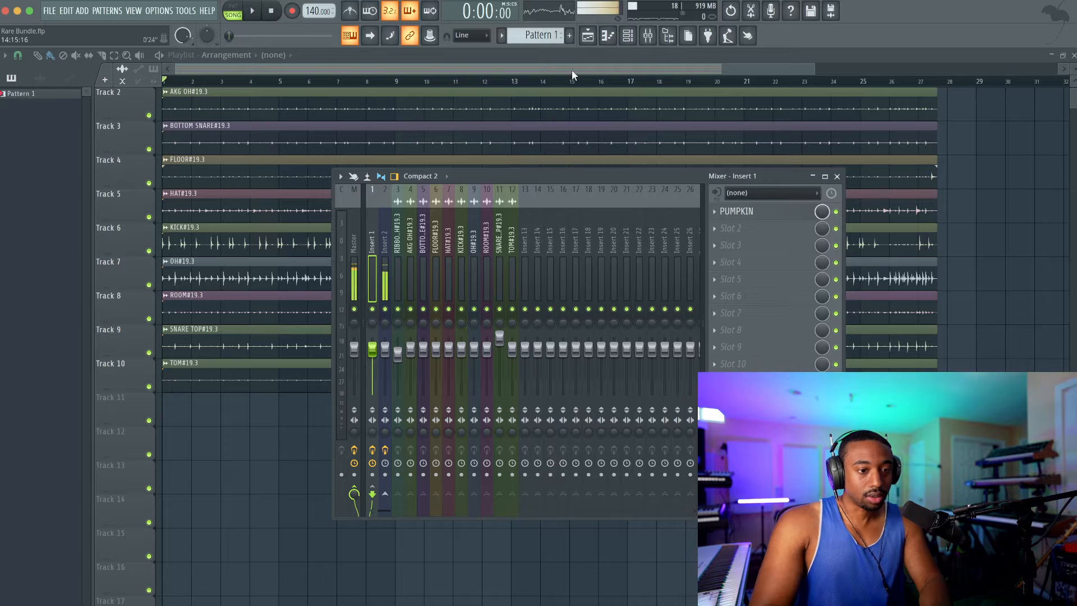
click(637, 37)
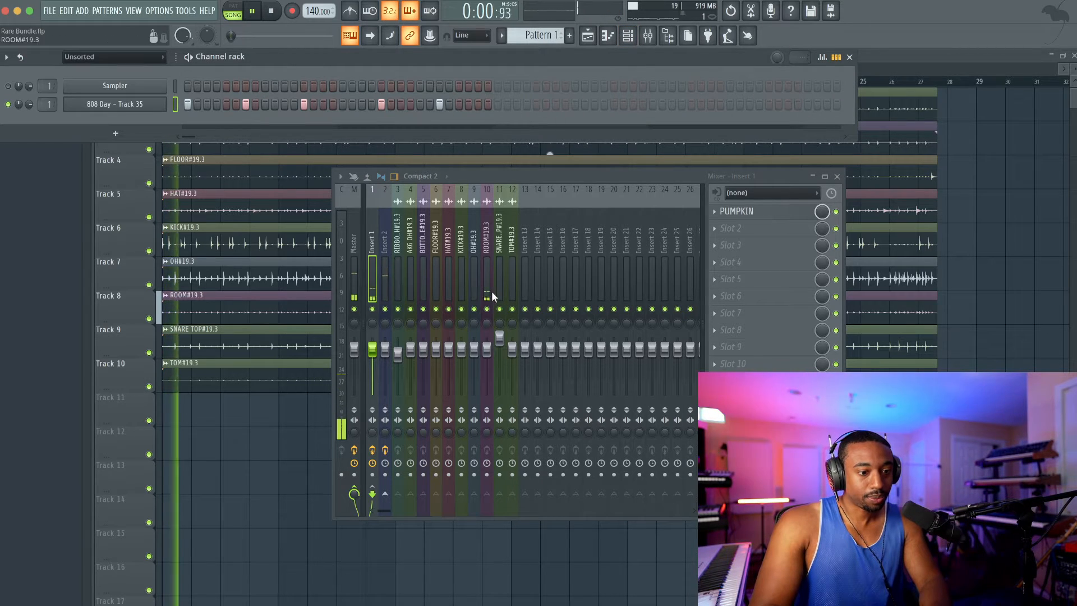
Reopen Pumpkin from Insert 1, stop playback and check its preset list.
click(759, 213)
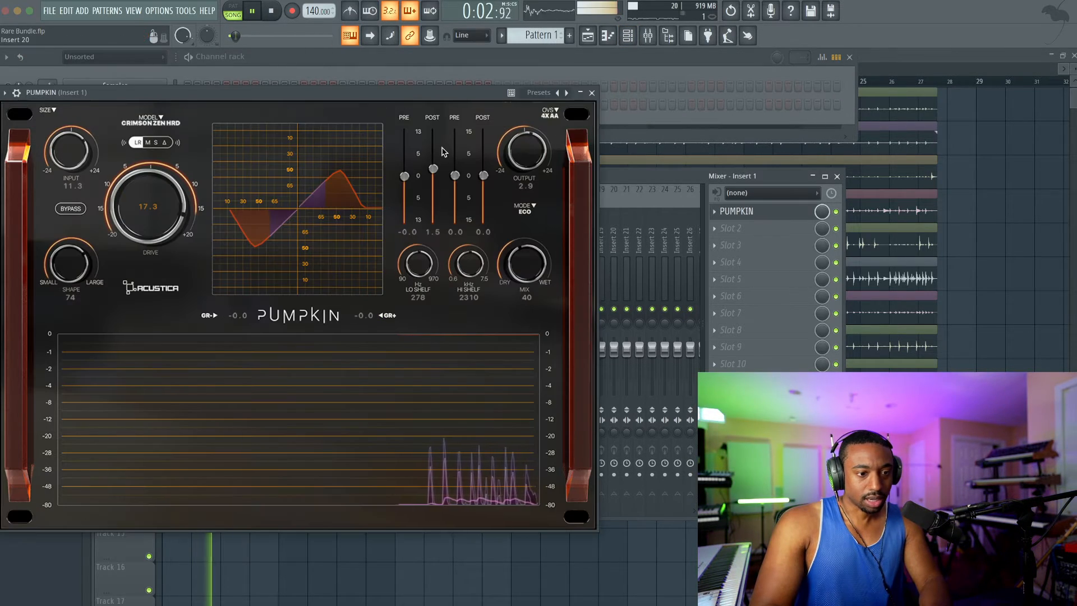
key(space)
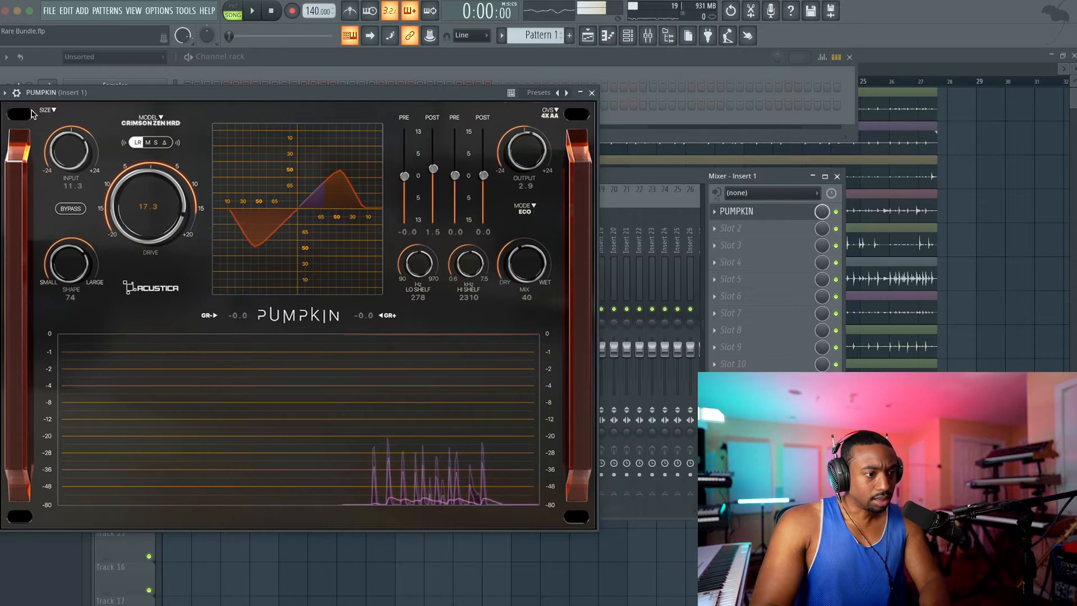
click(546, 95)
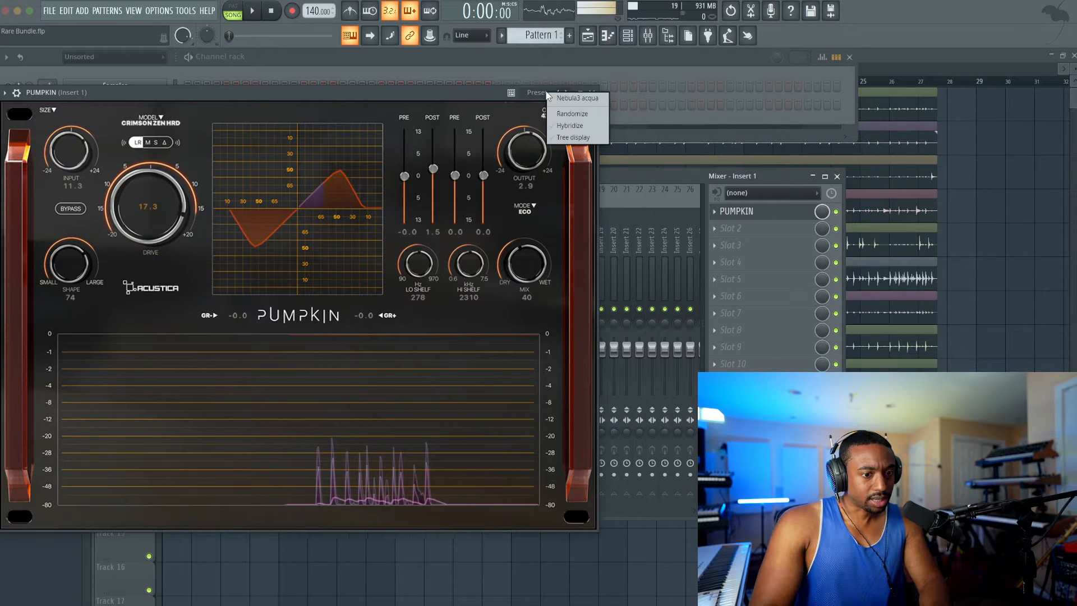
click(488, 93)
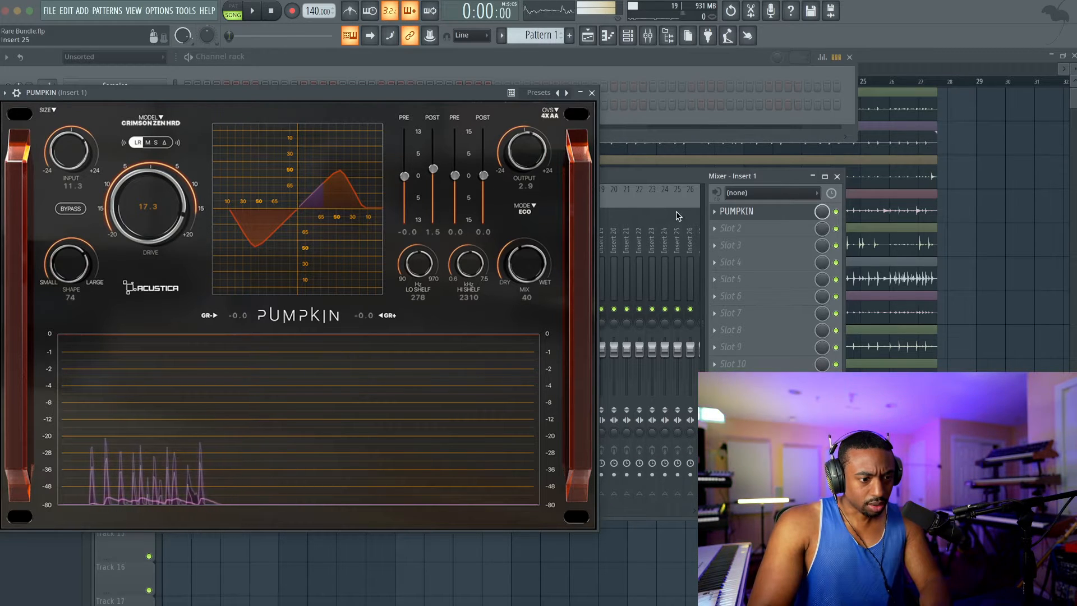
Delete Pumpkin from Insert 1's first effect slot and load a fresh Pumpkin instance there.
click(717, 211)
click(726, 238)
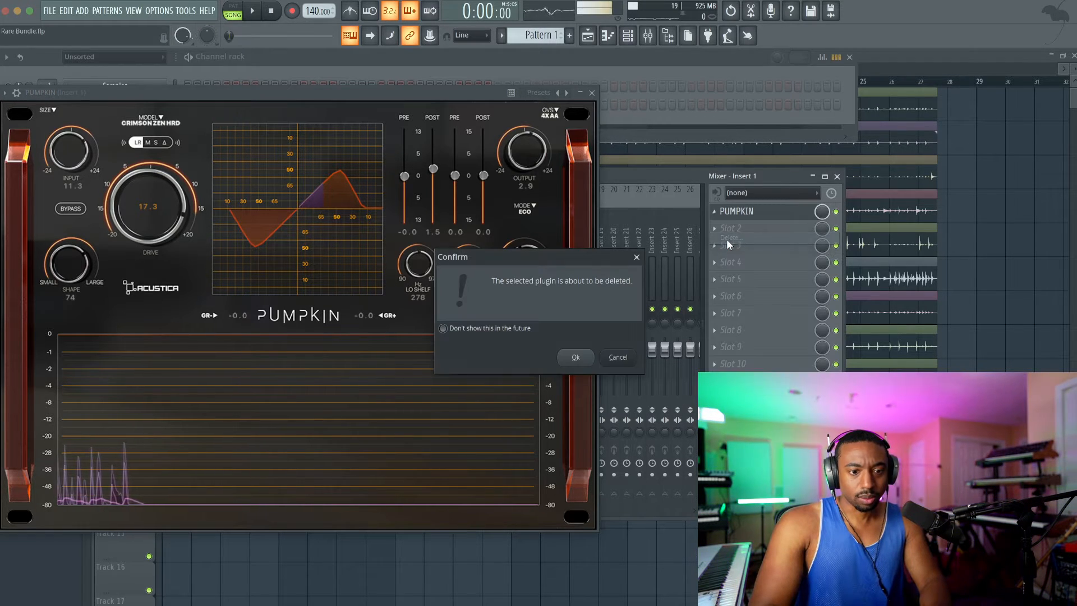
click(570, 355)
click(733, 213)
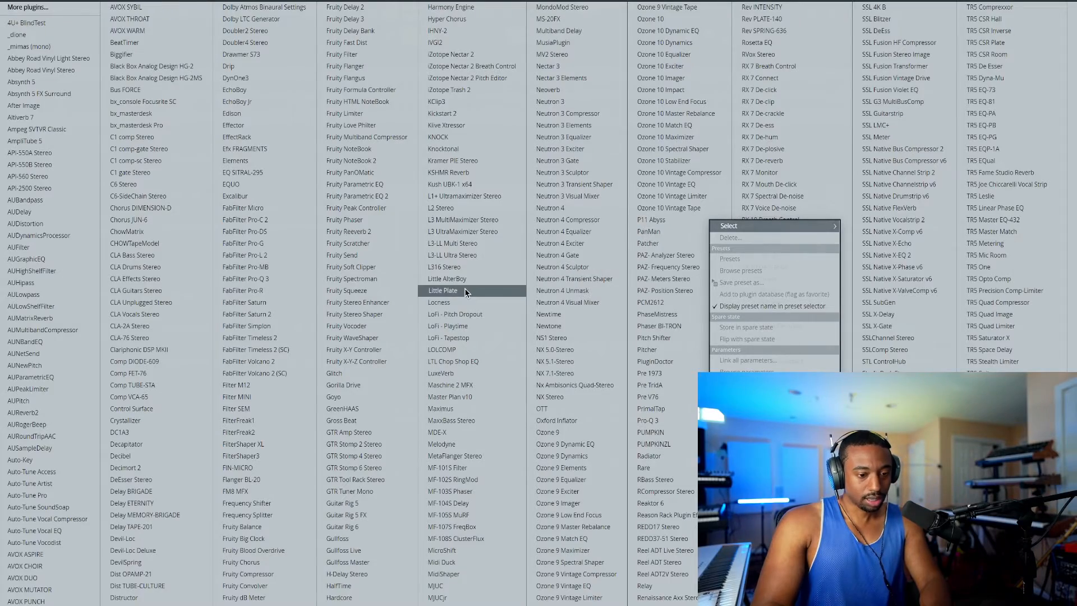
scroll(426, 303, down, 3)
click(432, 431)
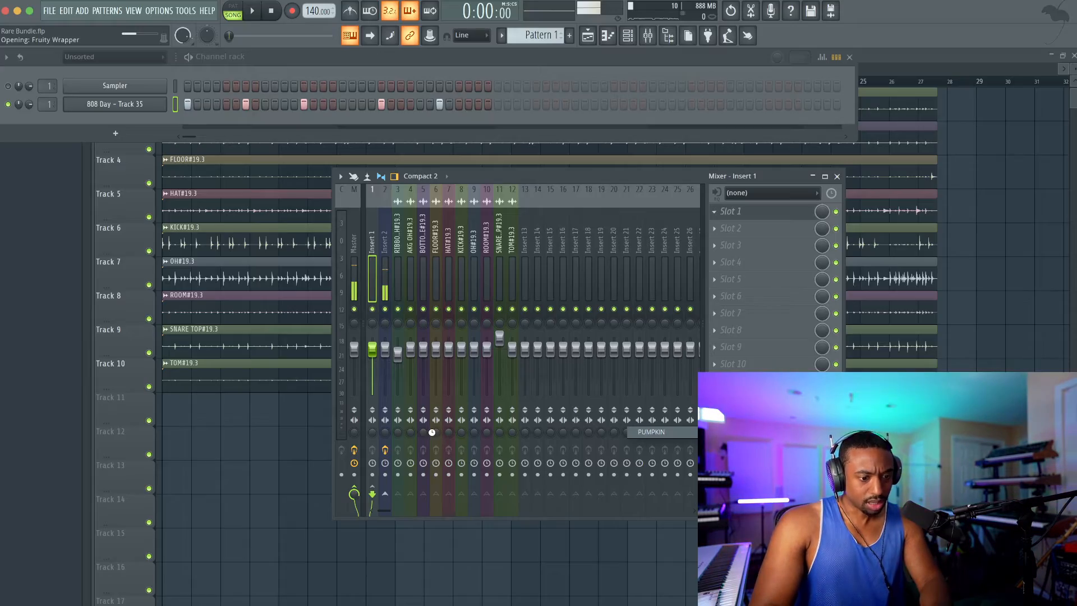
Try Pumpkin's Input at 21.1 while the song plays and move the plugin window away from the channel rack.
key(space)
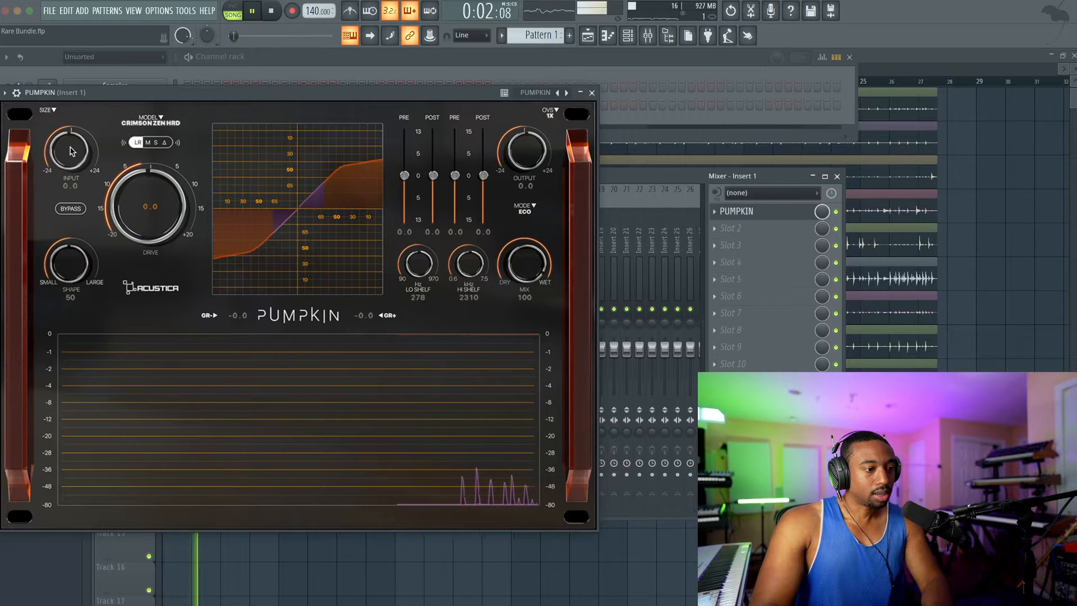
key(space)
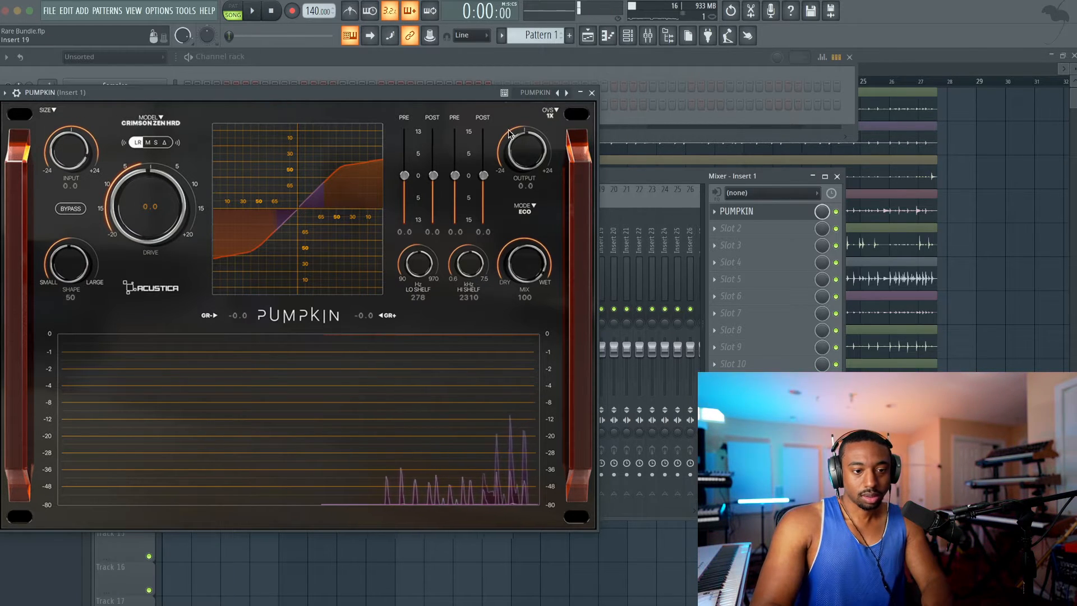
drag(470, 96, 755, 187)
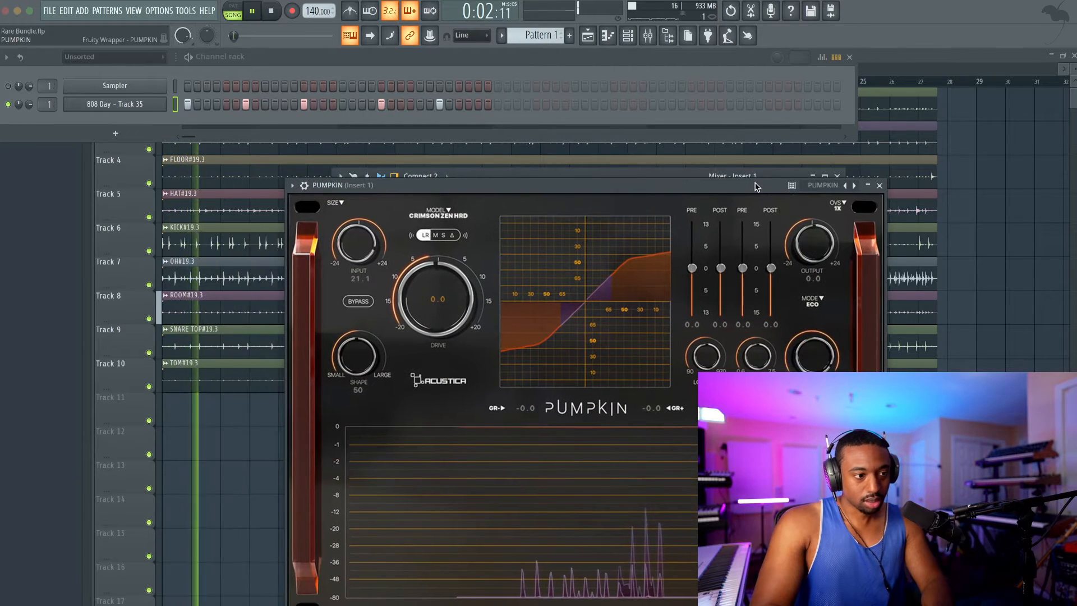
Set the channel rack filter to show all channels and stop playback.
right_click(211, 457)
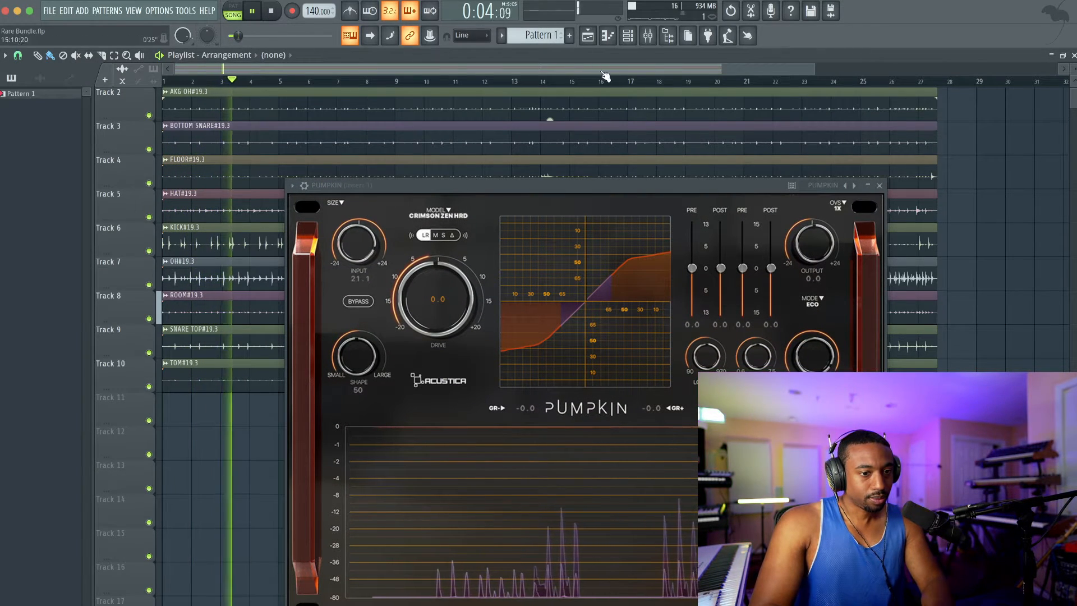
key(F6)
click(89, 56)
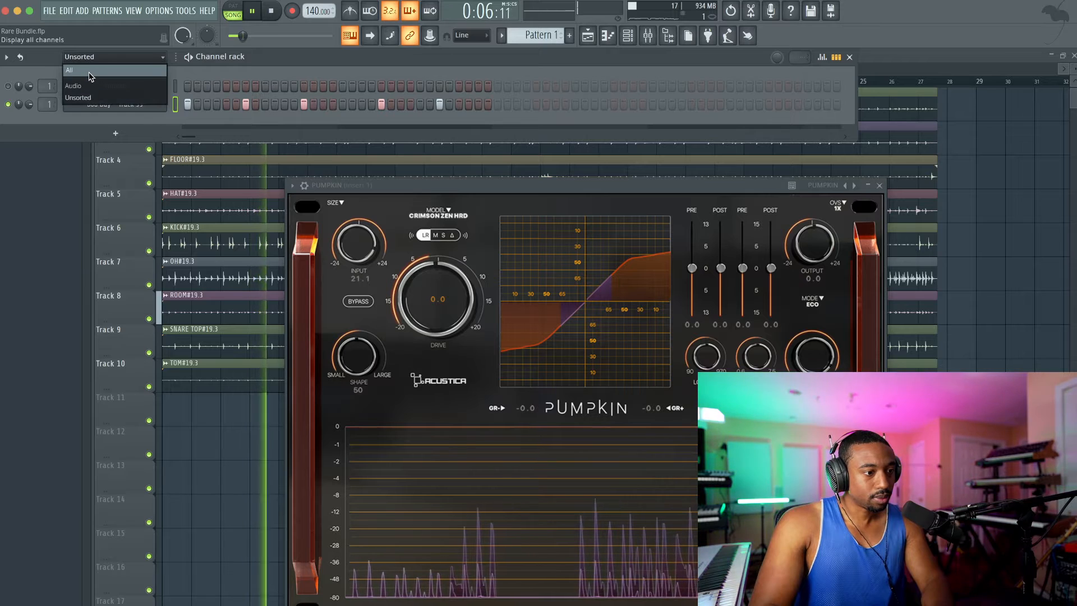
click(90, 70)
key(space)
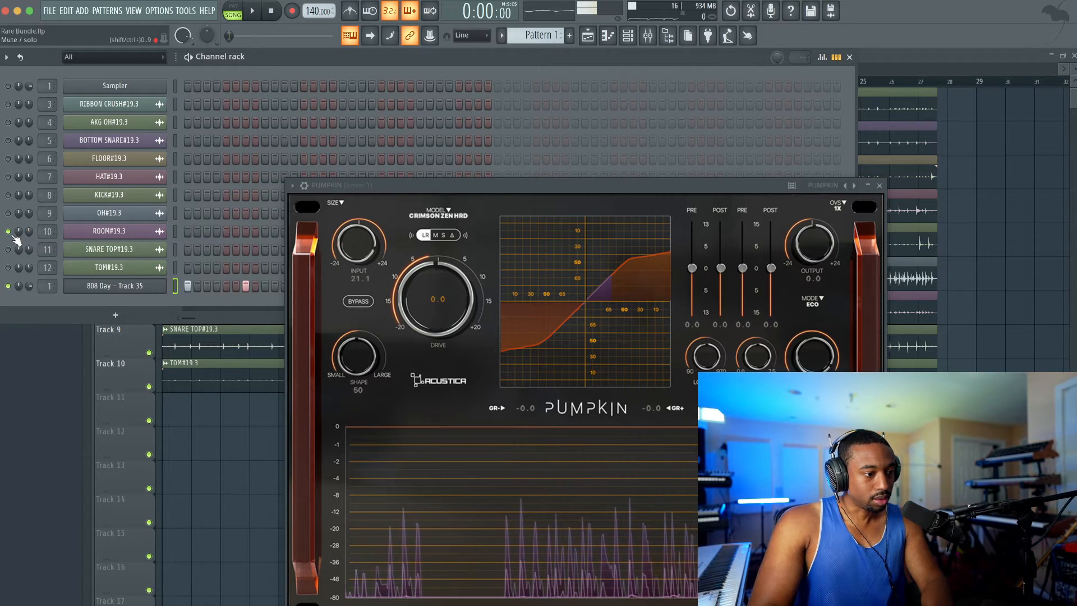
Clear the solo on ROOM#19.3 so every channel is active, and restart song playback.
right_click(16, 240)
click(8, 239)
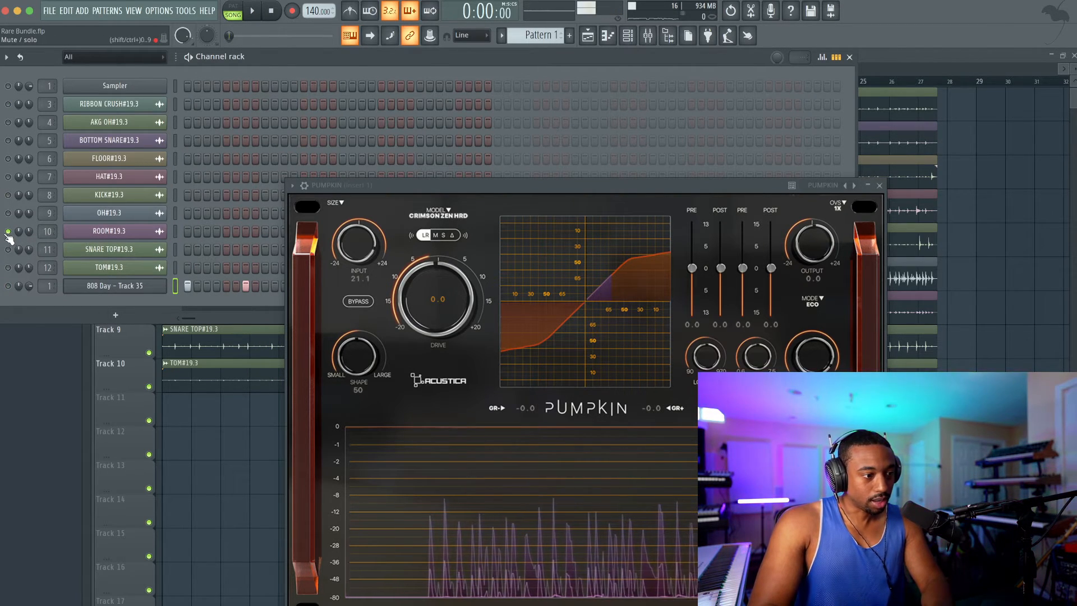
right_click(7, 234)
click(12, 241)
key(space)
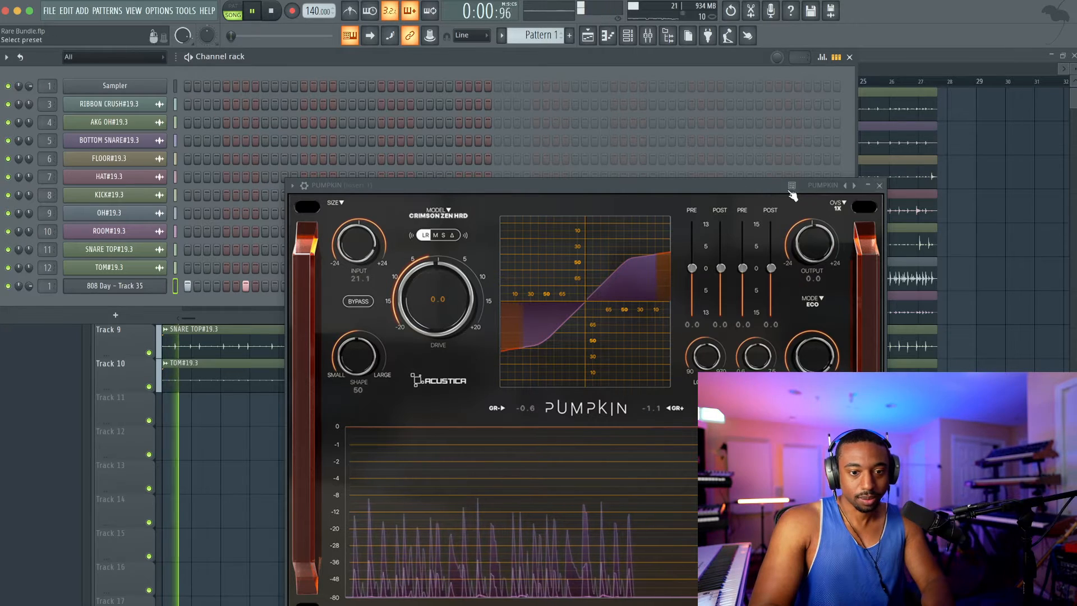
Move the Pumpkin window fully into view and reset its Input to 0 dB.
drag(789, 190, 678, 49)
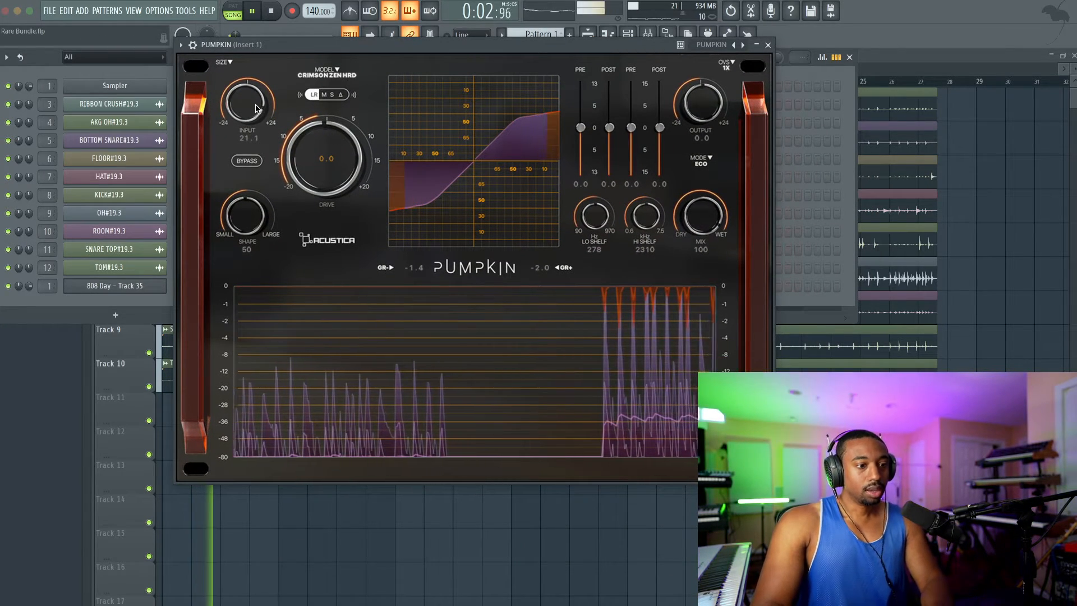
double_click(253, 107)
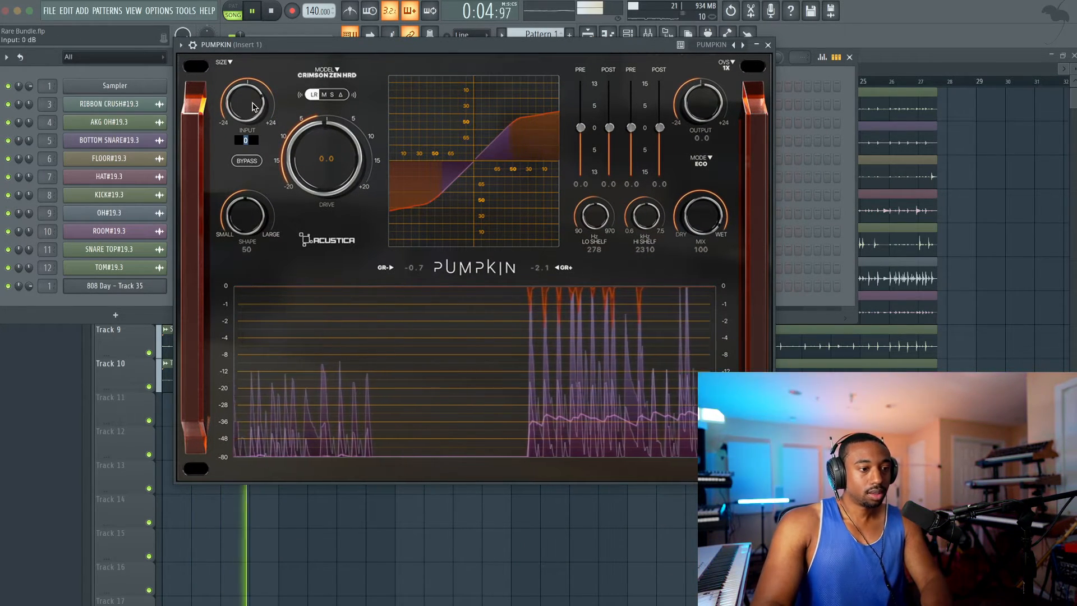
key(Return)
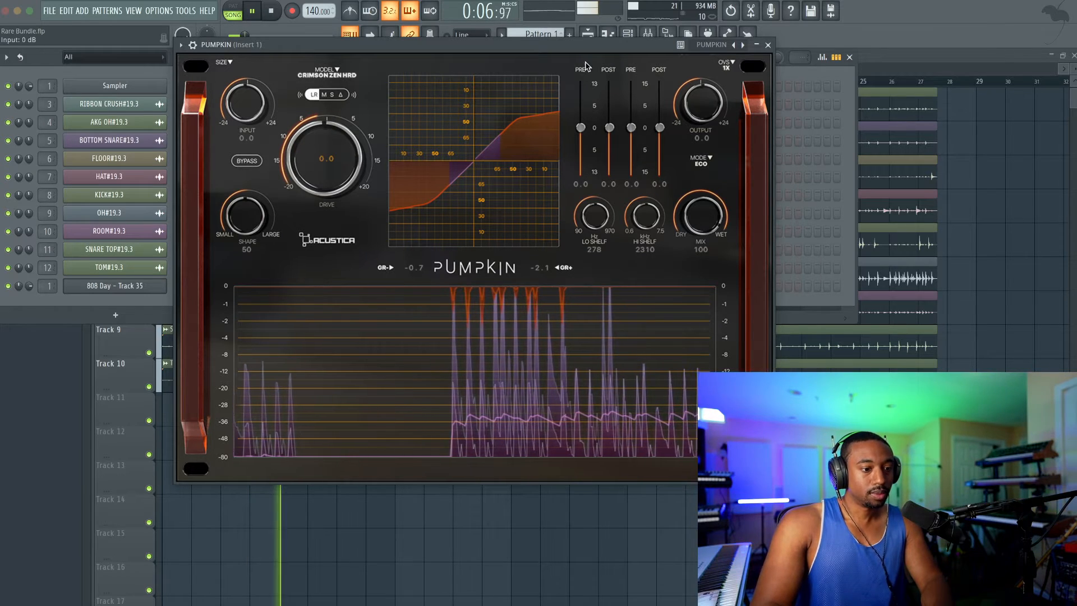
Bring up the mixer, reopen Pumpkin from Insert 1 and arrange the two windows side by side.
key(Escape)
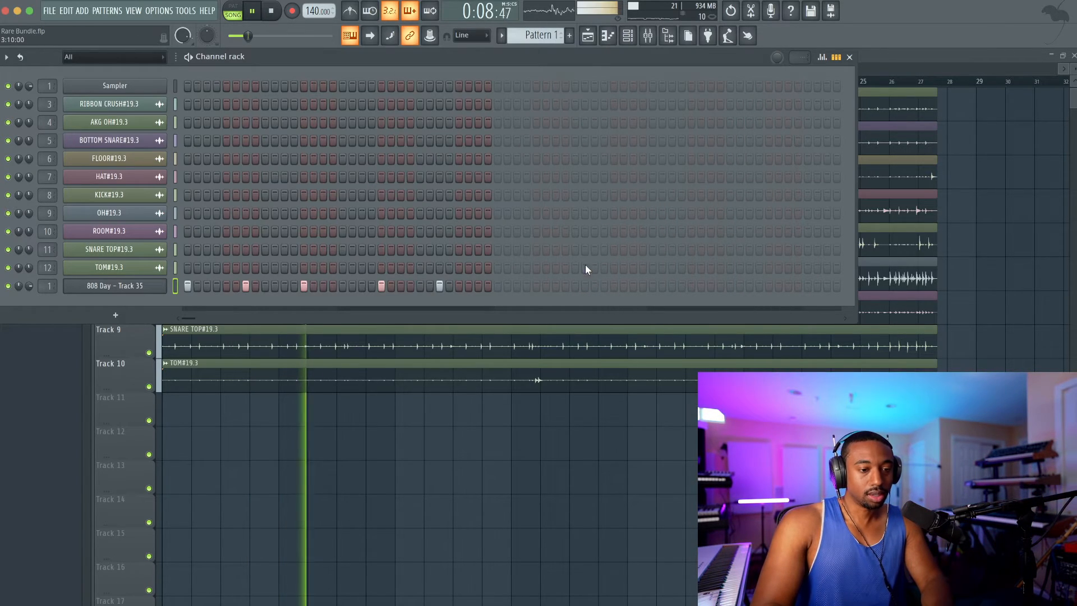
click(670, 39)
drag(509, 176, 708, 82)
click(931, 118)
drag(538, 49, 388, 106)
drag(703, 82, 917, 87)
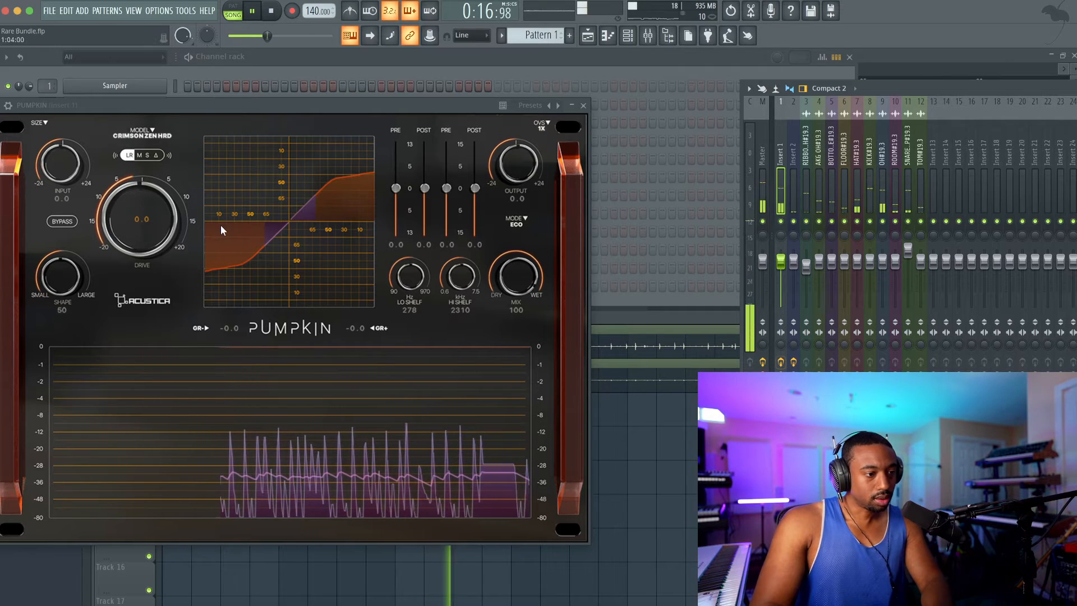
Raise Pumpkin's Drive to 20.0 while the drums play.
drag(124, 234, 96, 151)
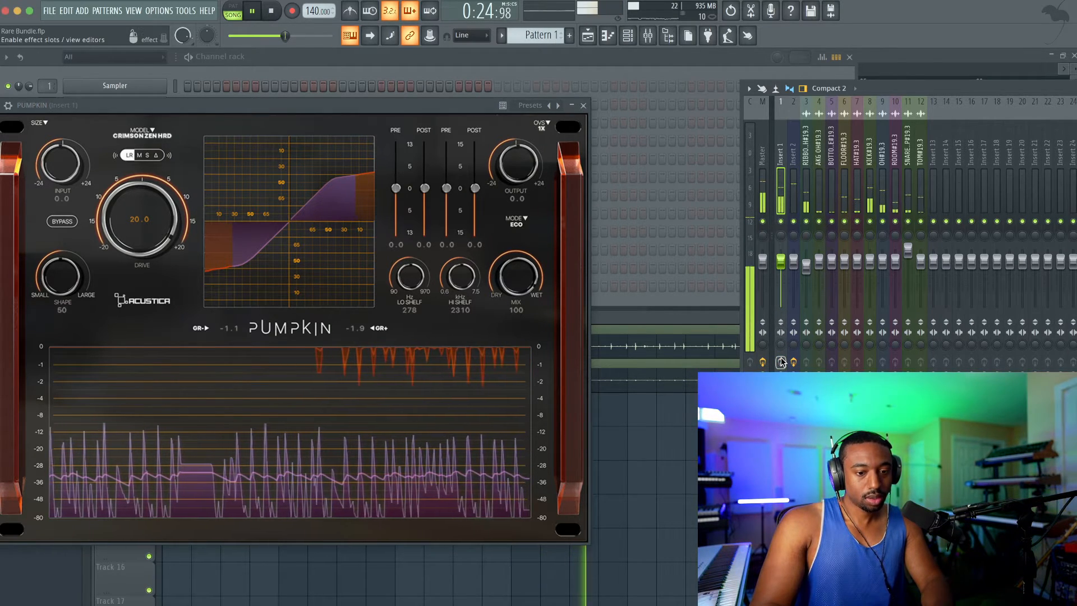
Compare the drums with Insert 1's effects switched on and off, leave them enabled and stop playback.
click(793, 221)
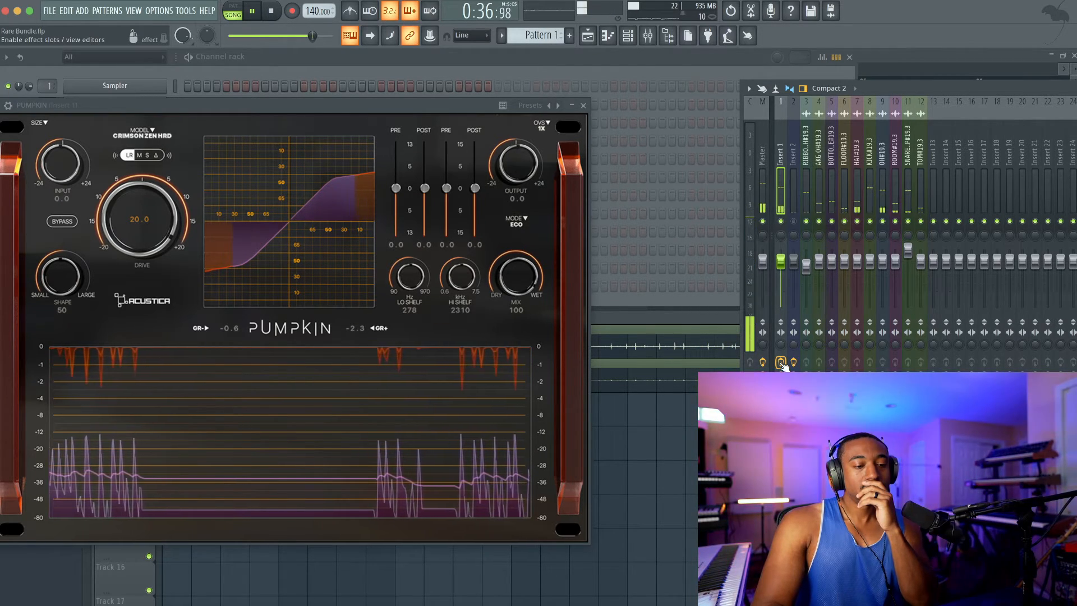
click(780, 363)
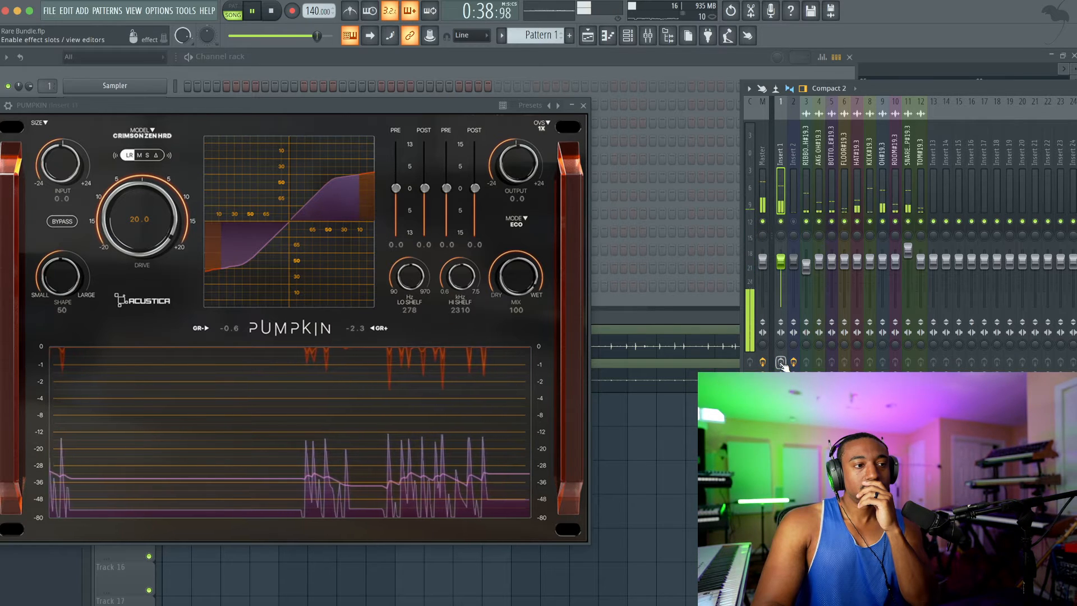
click(781, 363)
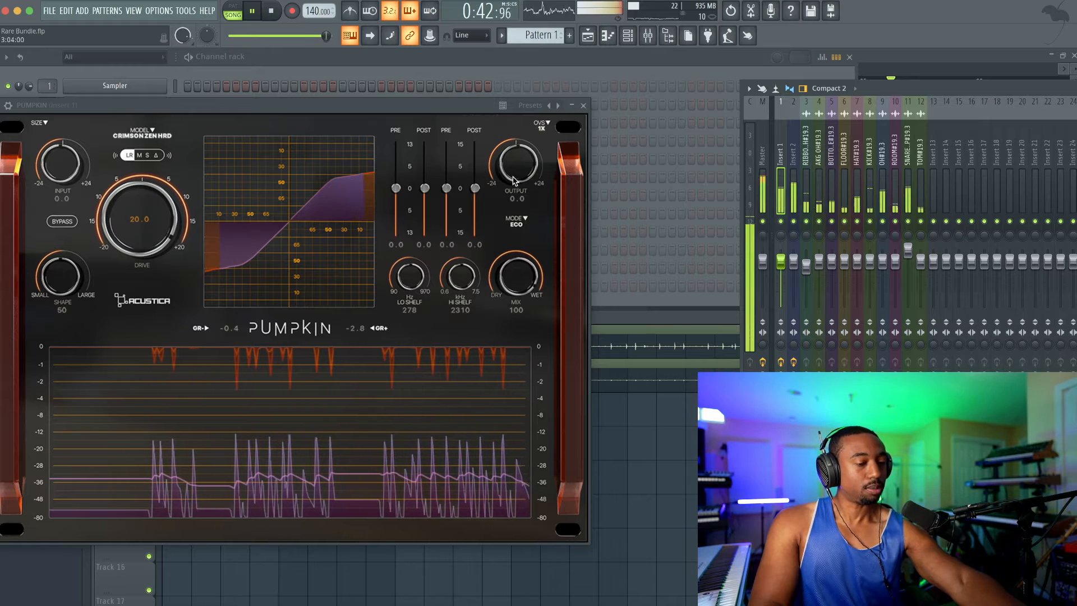
key(space)
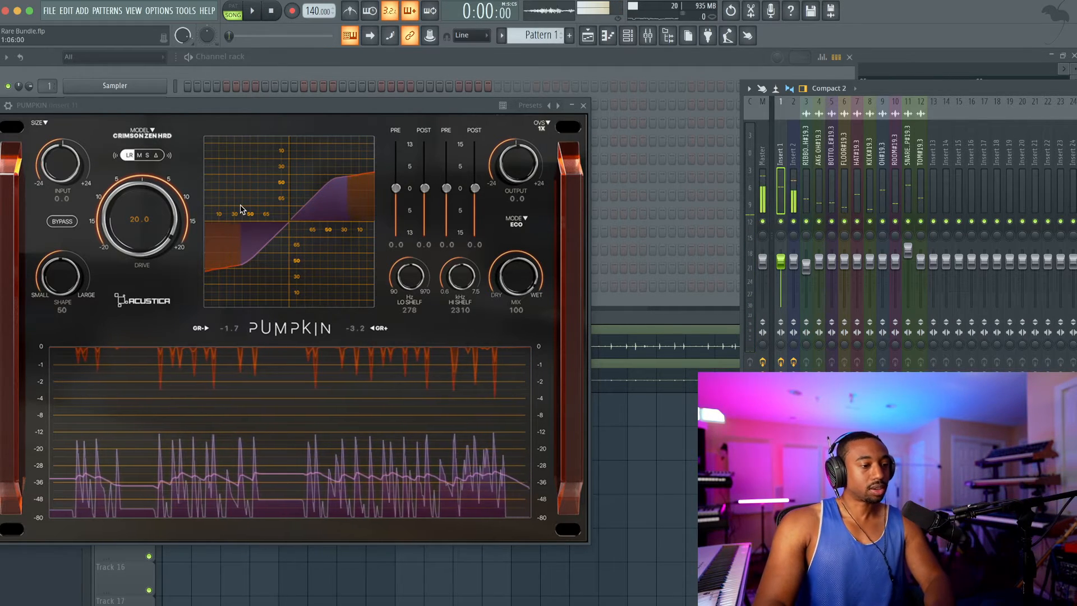
Set Pumpkin's Drive to 5.
scroll(137, 233, down, 5)
double_click(134, 242)
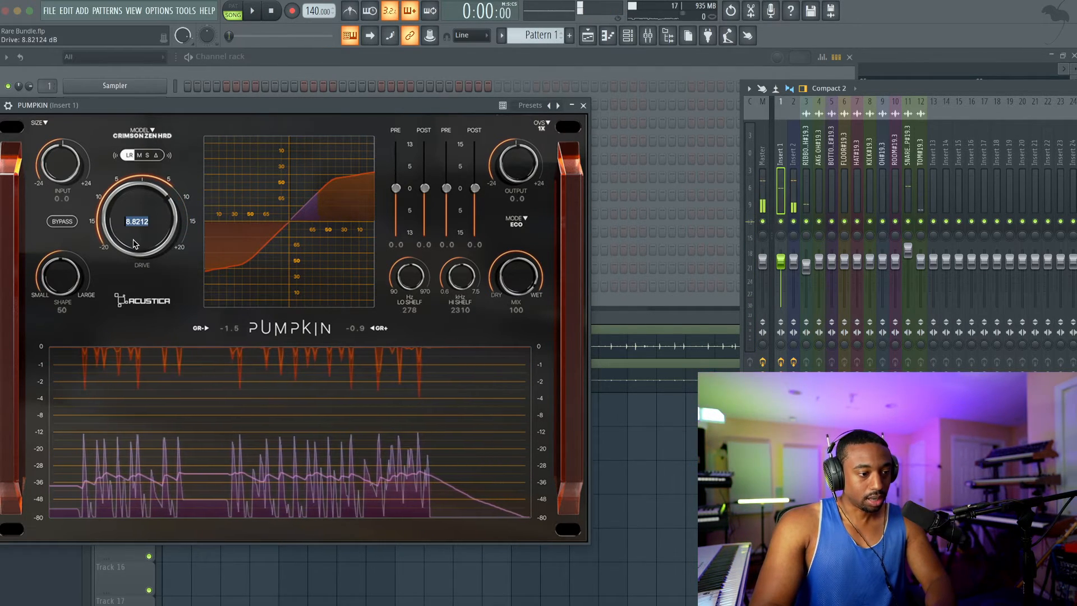
text(5)
key(Return)
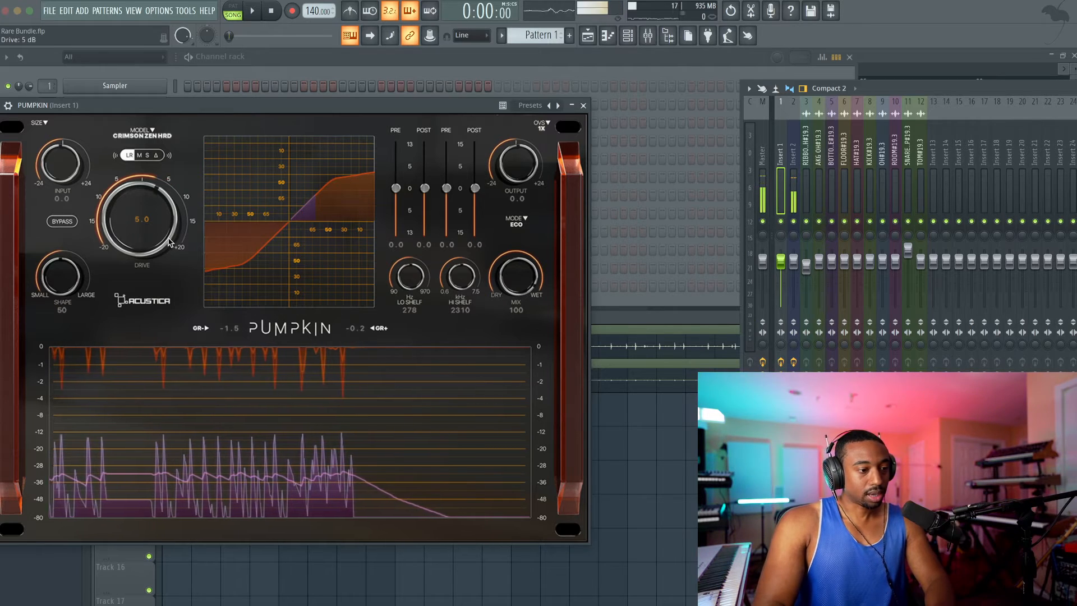
Restart playback and raise Pumpkin's Input to 24.0 and Output to 10.8, shifting the mixer slightly closer to the plugin.
key(space)
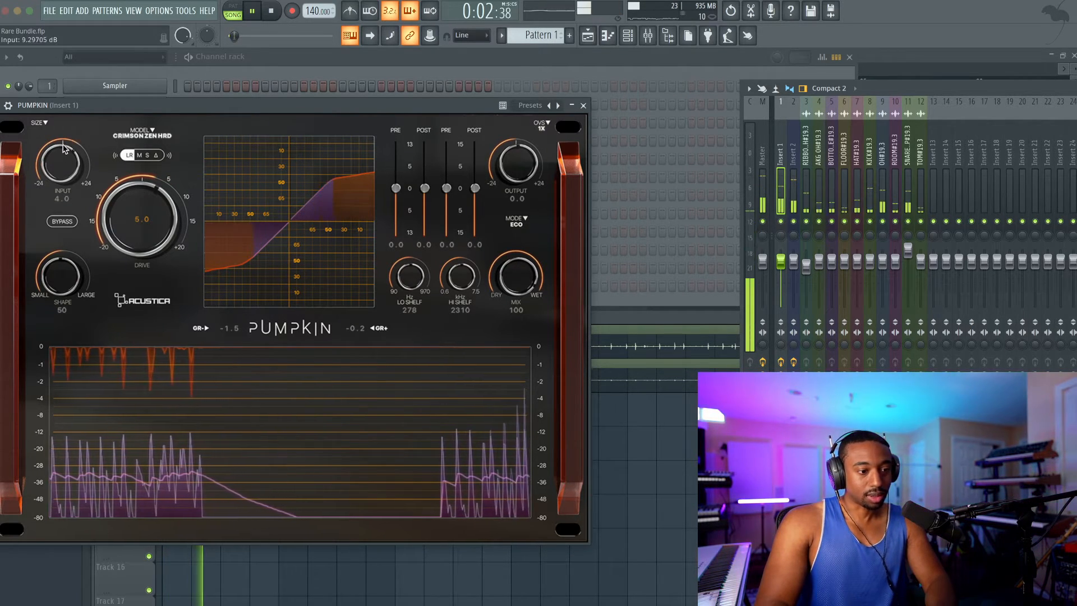
mouse_move(62, 124)
mouse_down()
mouse_move(62, 113)
mouse_move(62, 127)
mouse_up()
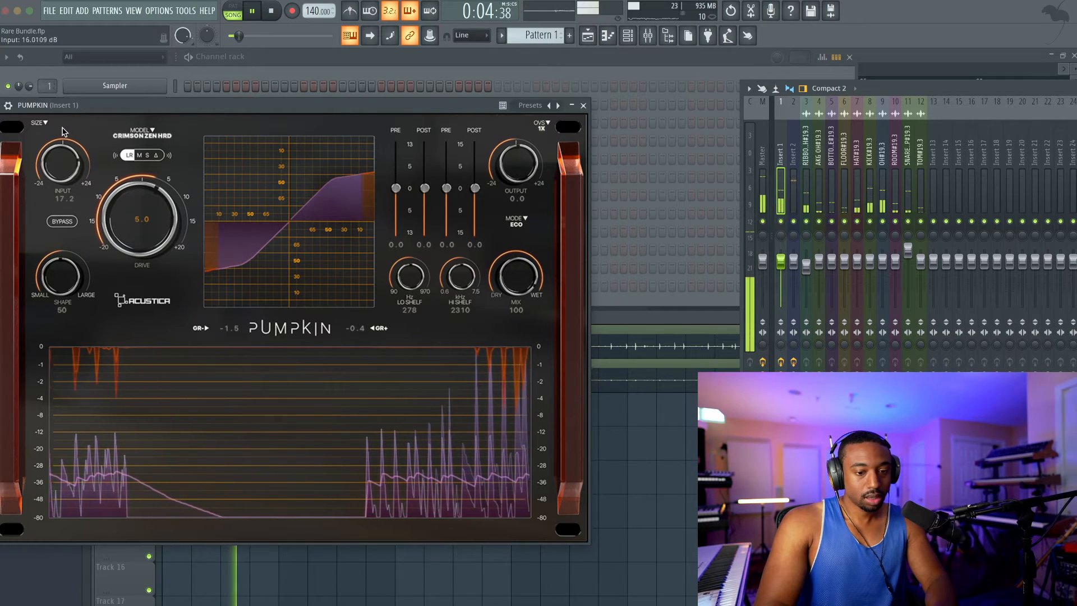
mouse_move(885, 88)
mouse_down()
mouse_move(652, 85)
mouse_move(868, 86)
mouse_up()
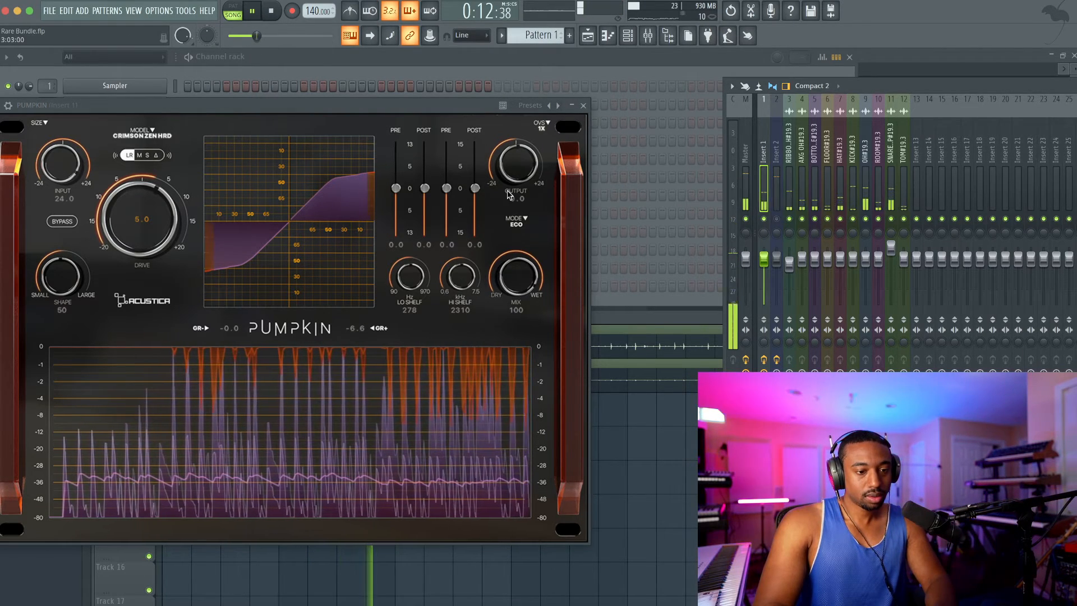
drag(509, 167, 510, 143)
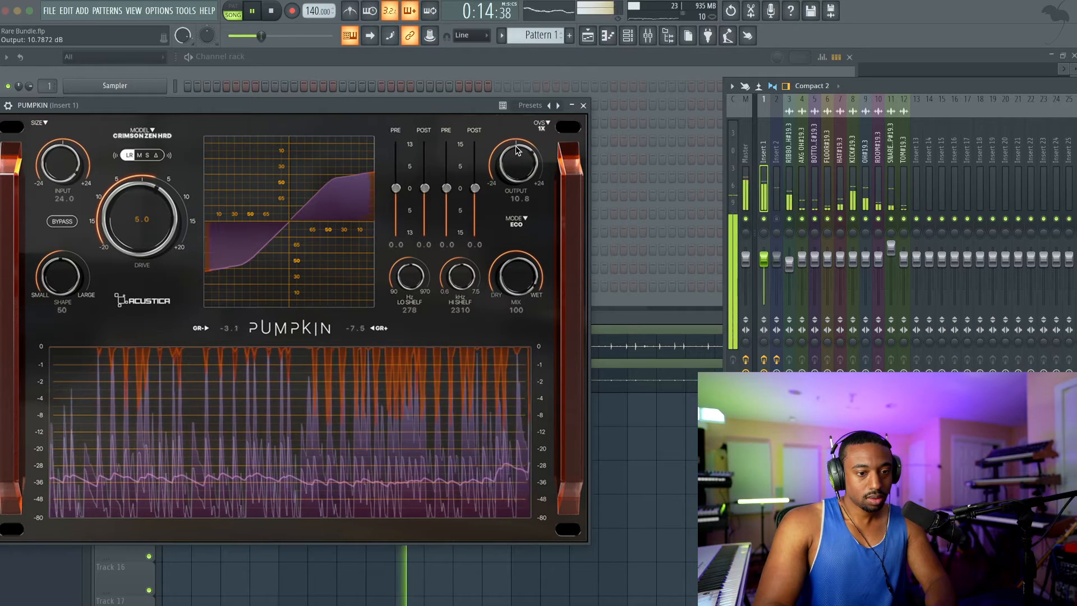
click(777, 218)
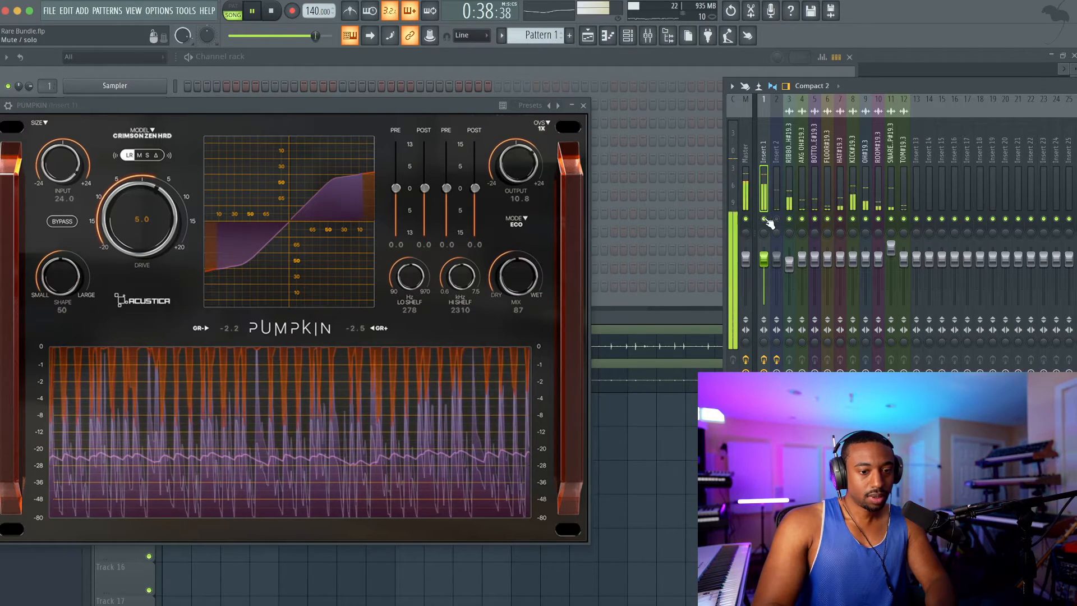
Set Pumpkin's Mix to 92 and lower its Output to 5.6 while the drums play.
drag(518, 279, 512, 226)
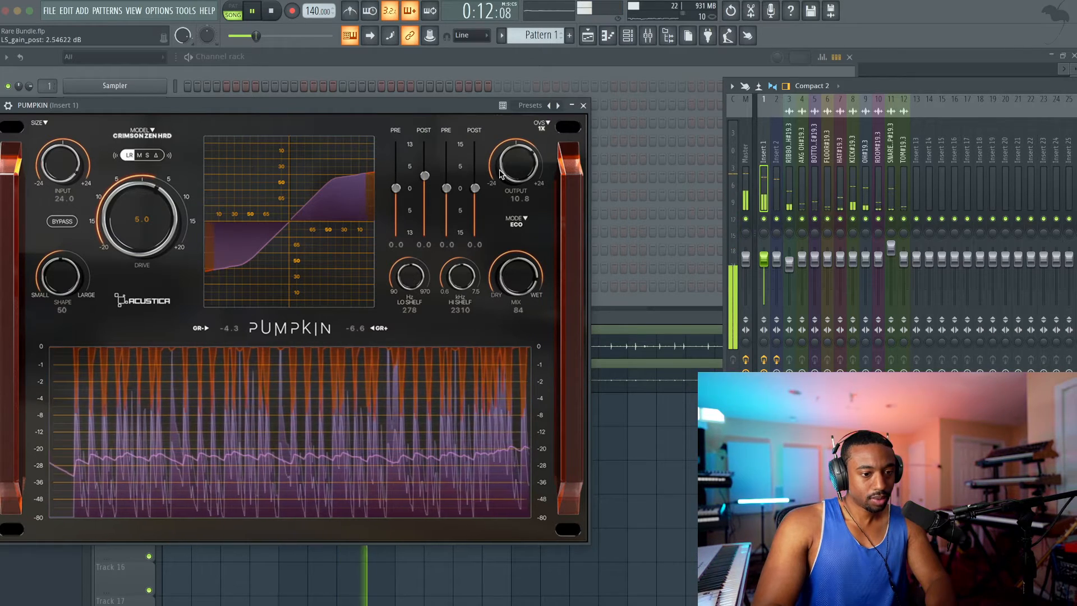
drag(499, 183, 423, 212)
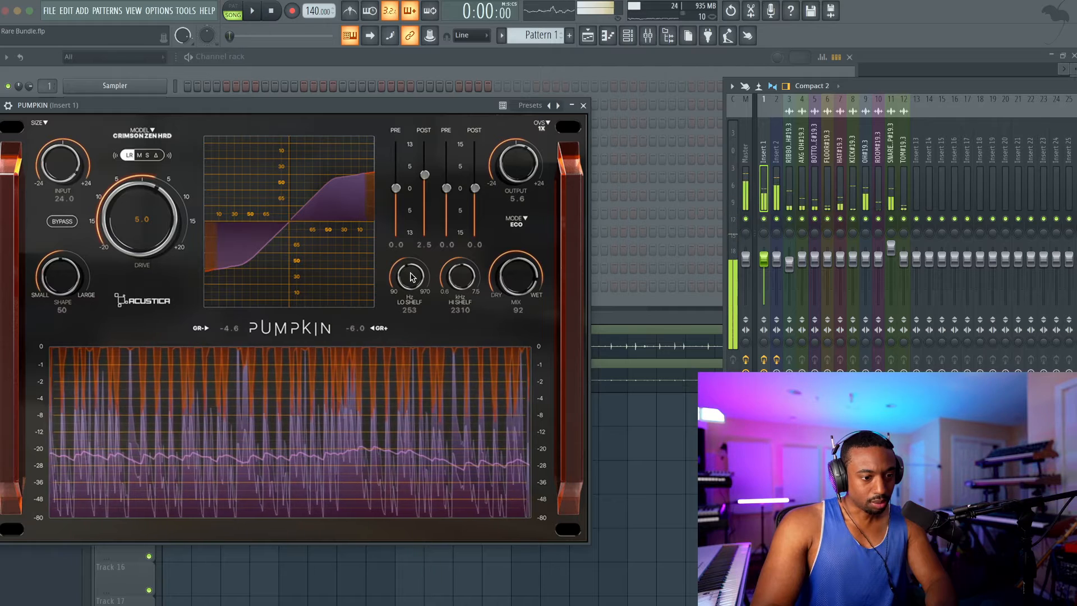
Lower Pumpkin's low-shelf frequency to 90 Hz and raise the low-shelf post gain to 6.1 dB.
drag(410, 287, 413, 294)
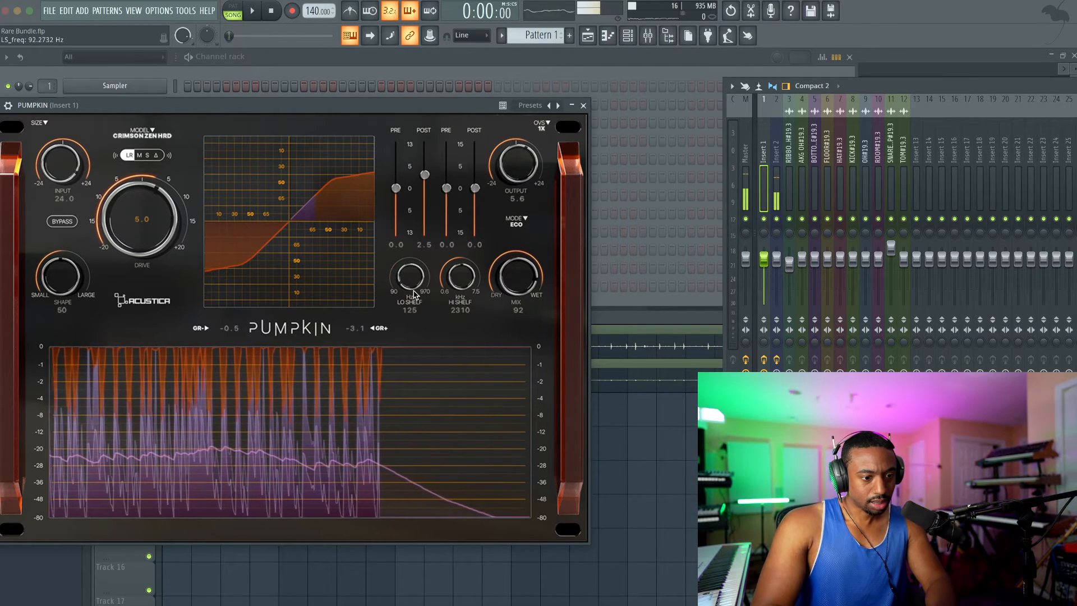
key(space)
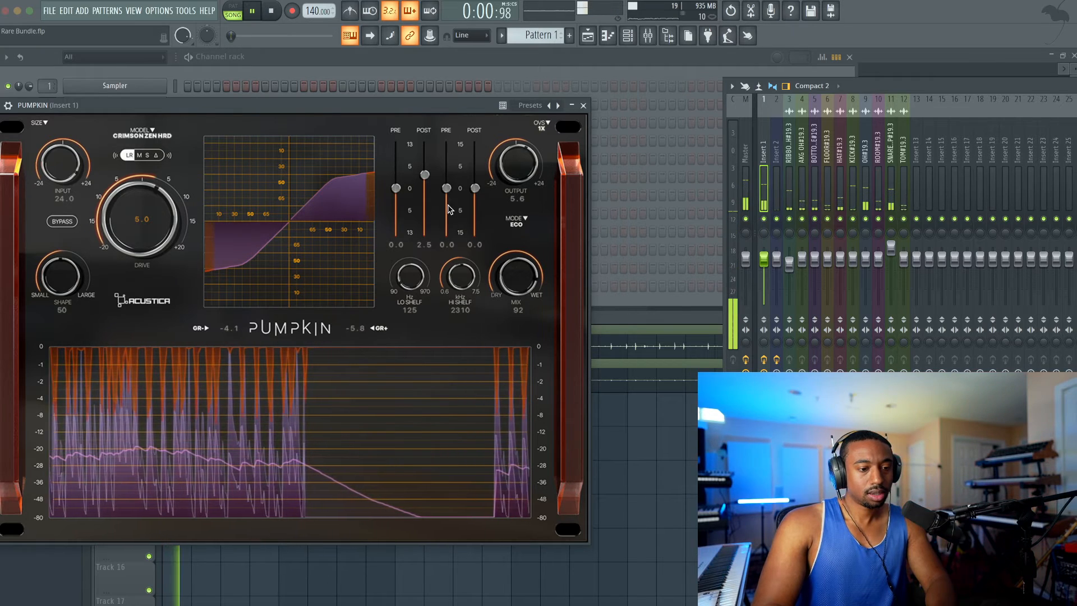
drag(475, 187, 475, 184)
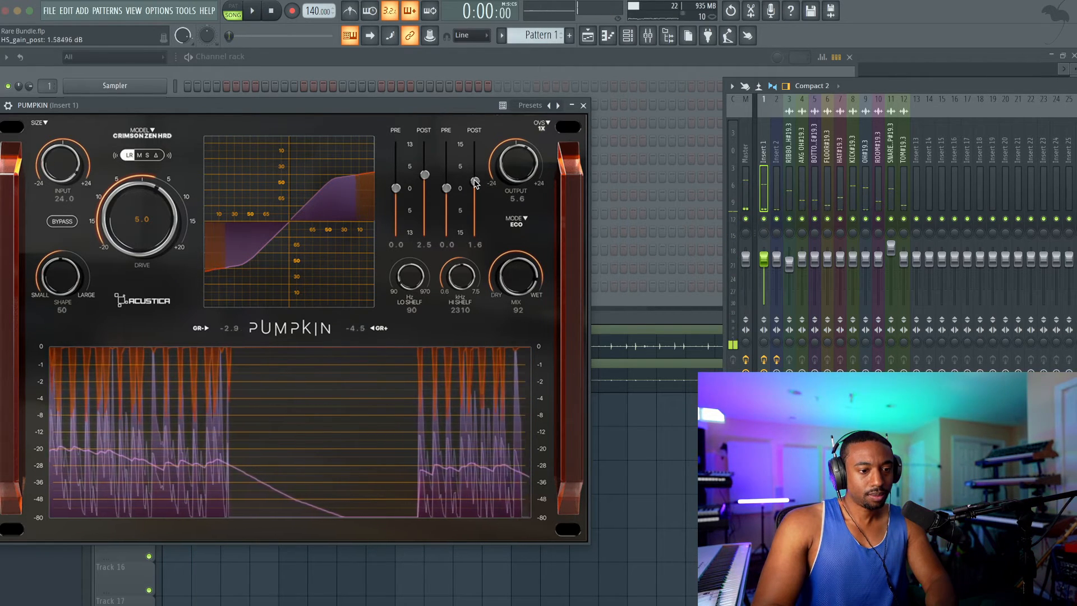
drag(428, 183, 427, 167)
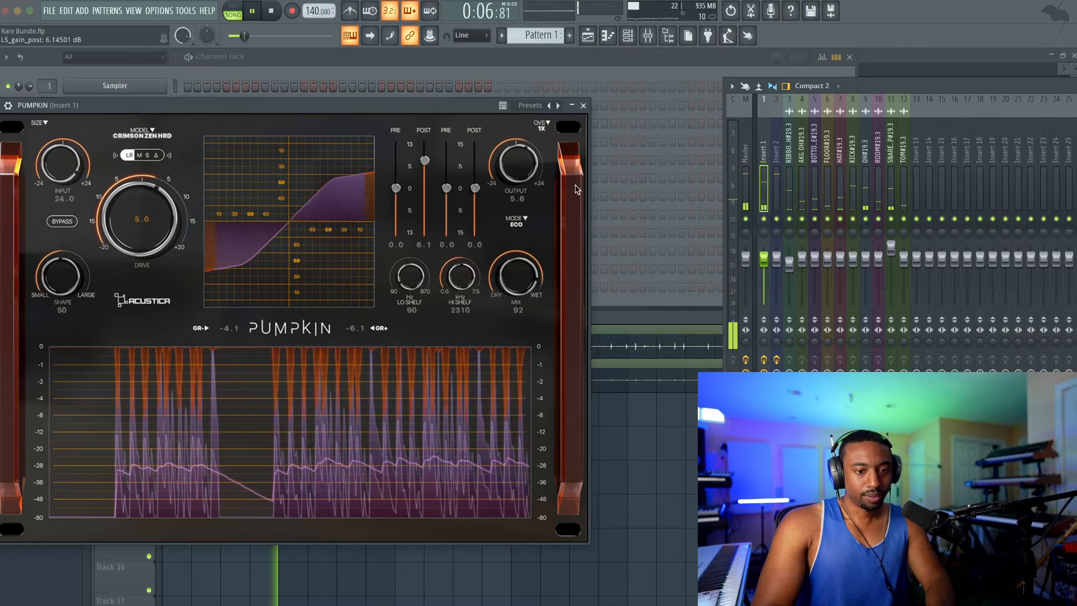
Lower Pumpkin's Drive to 3.7 and sweep its Mix down to 0 and back up to 100.
mouse_move(155, 237)
mouse_down()
mouse_move(151, 180)
mouse_move(148, 235)
mouse_up()
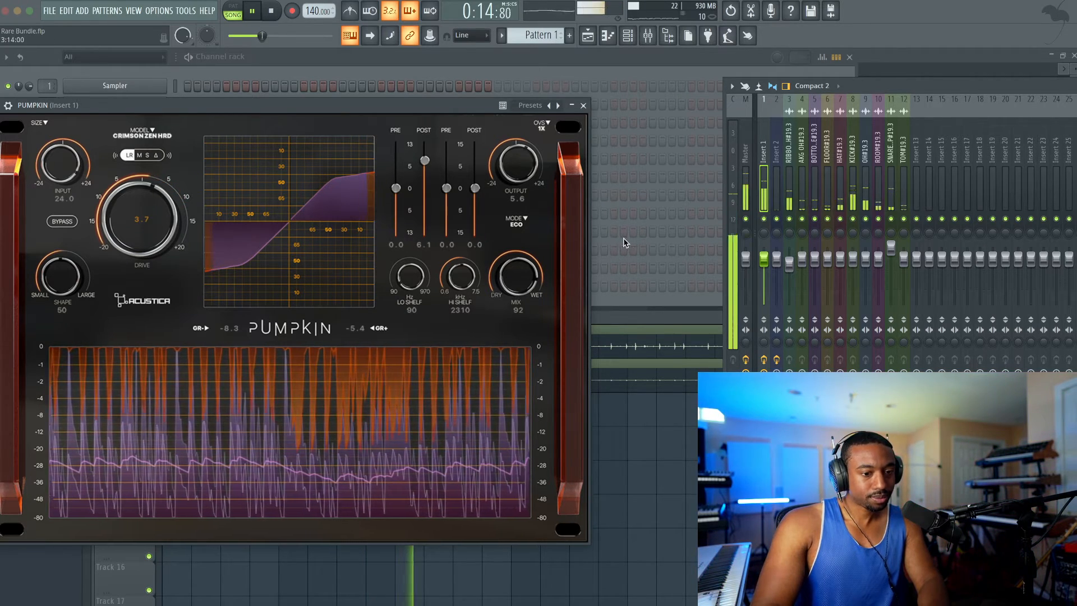
click(776, 220)
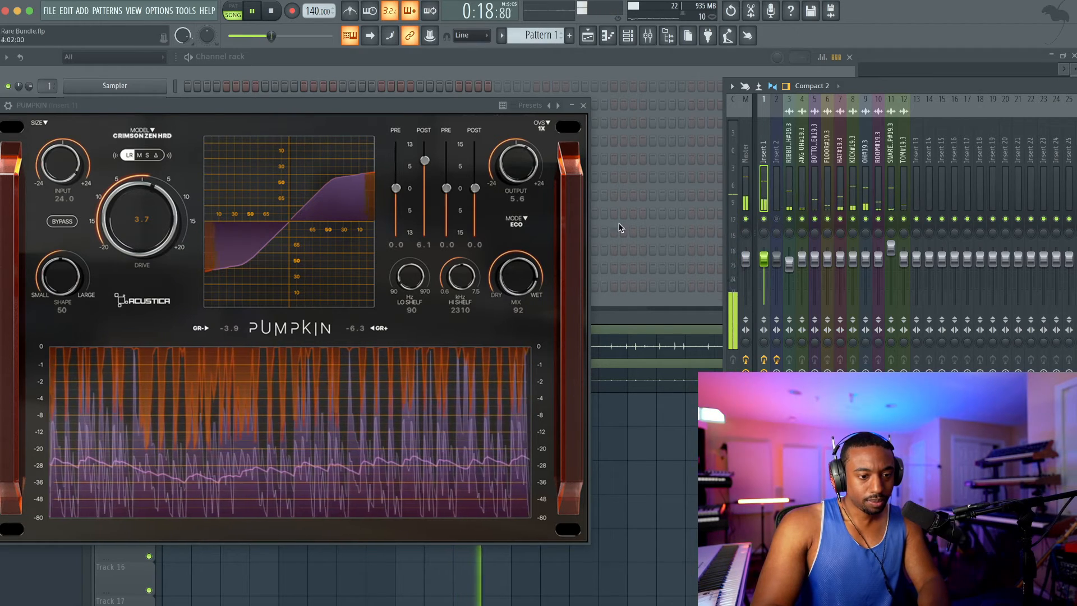
mouse_move(510, 304)
mouse_down()
mouse_move(510, 327)
mouse_move(499, 289)
mouse_up()
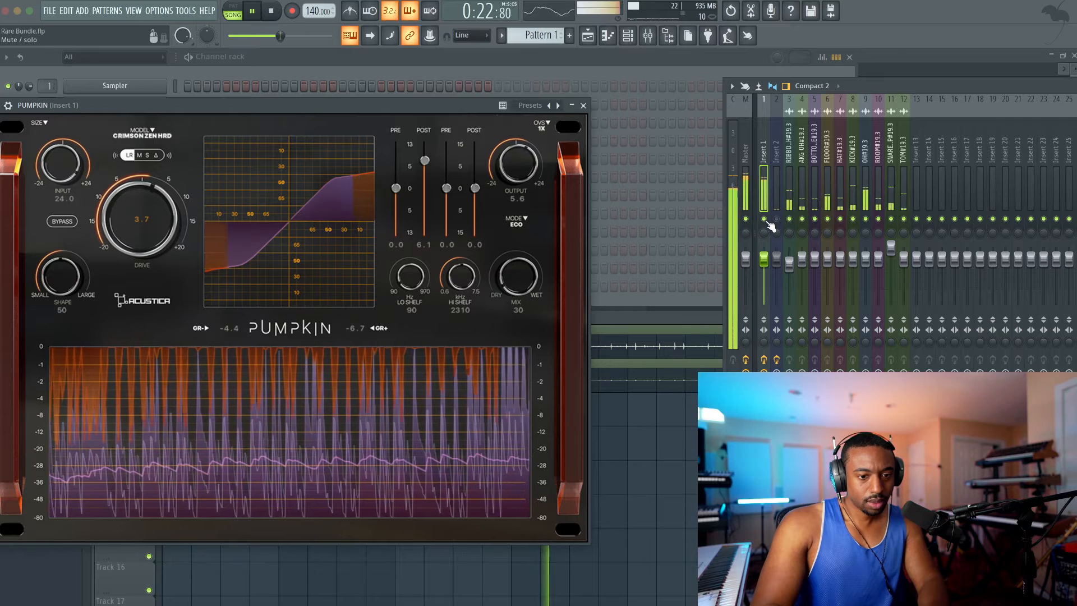
click(767, 220)
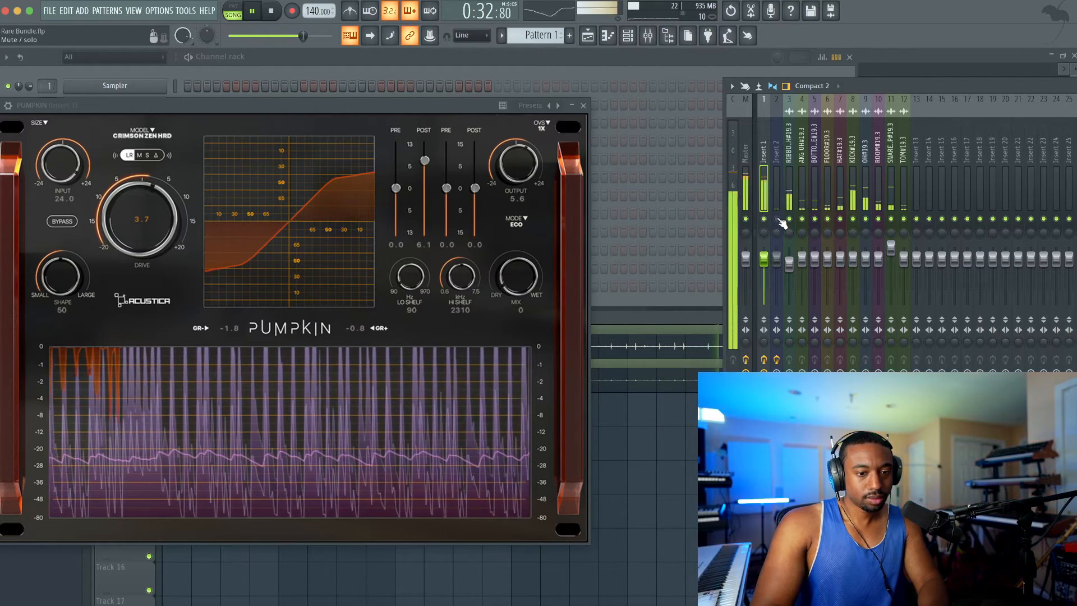
drag(527, 286, 534, 192)
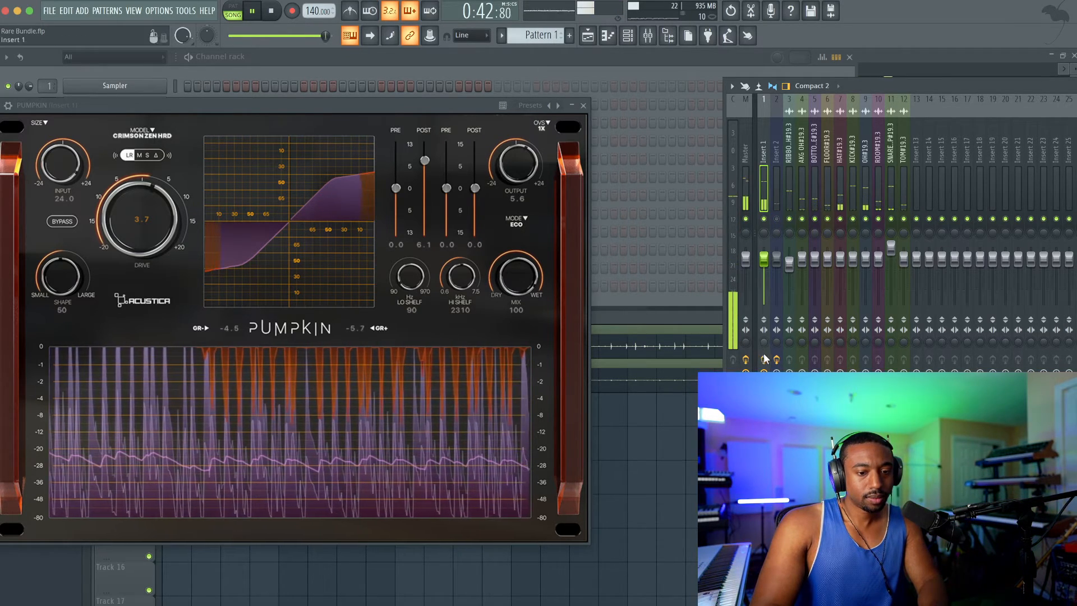
Compare the drums with Insert 1's effects off and on, stop playback and leave Pumpkin's Mix at 100.
click(779, 219)
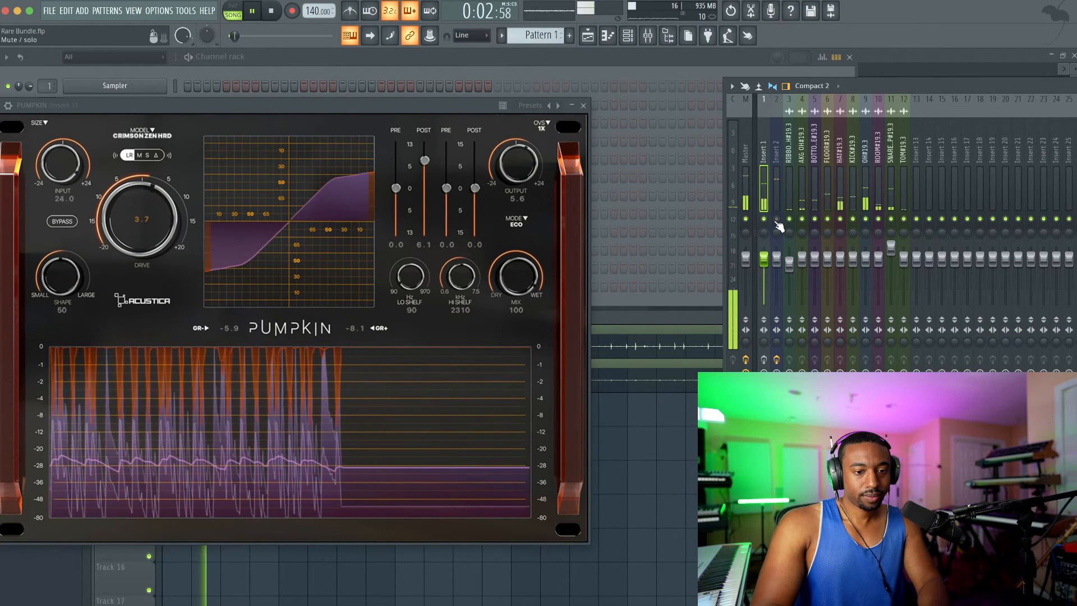
click(765, 360)
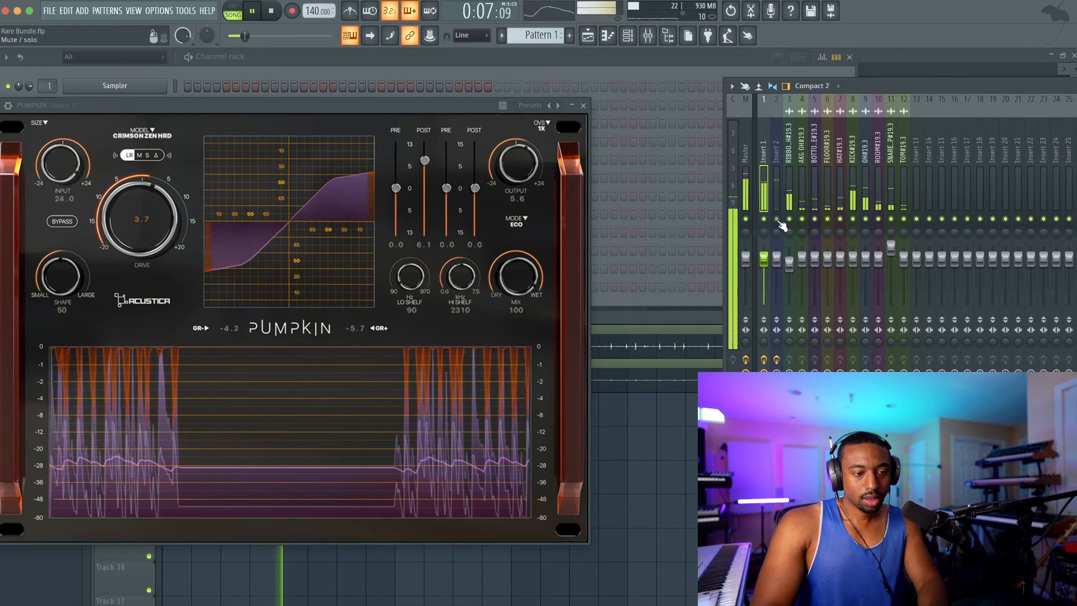
key(space)
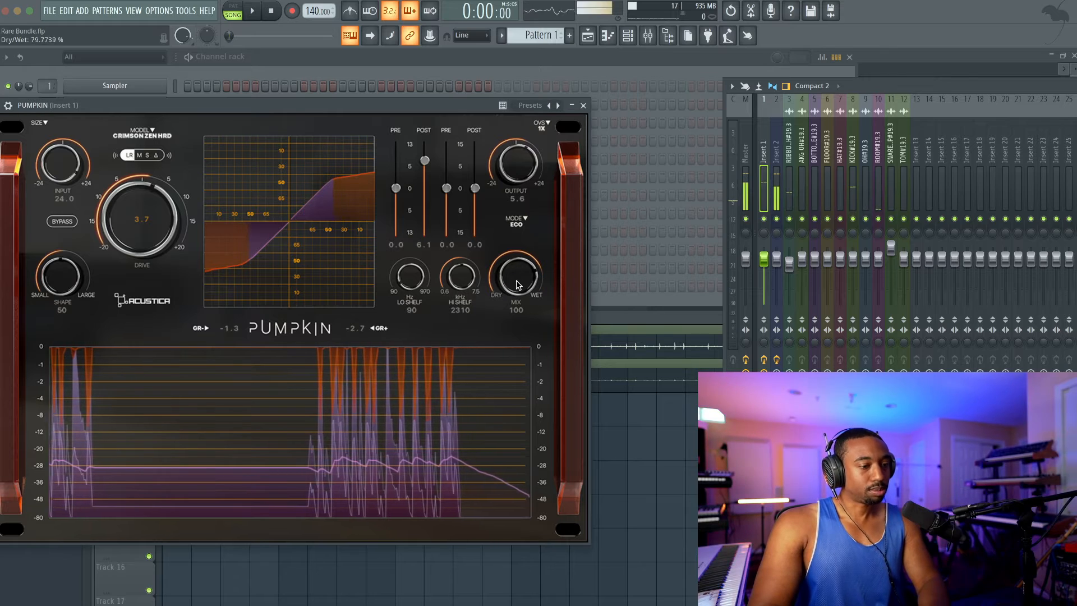
drag(516, 283, 512, 241)
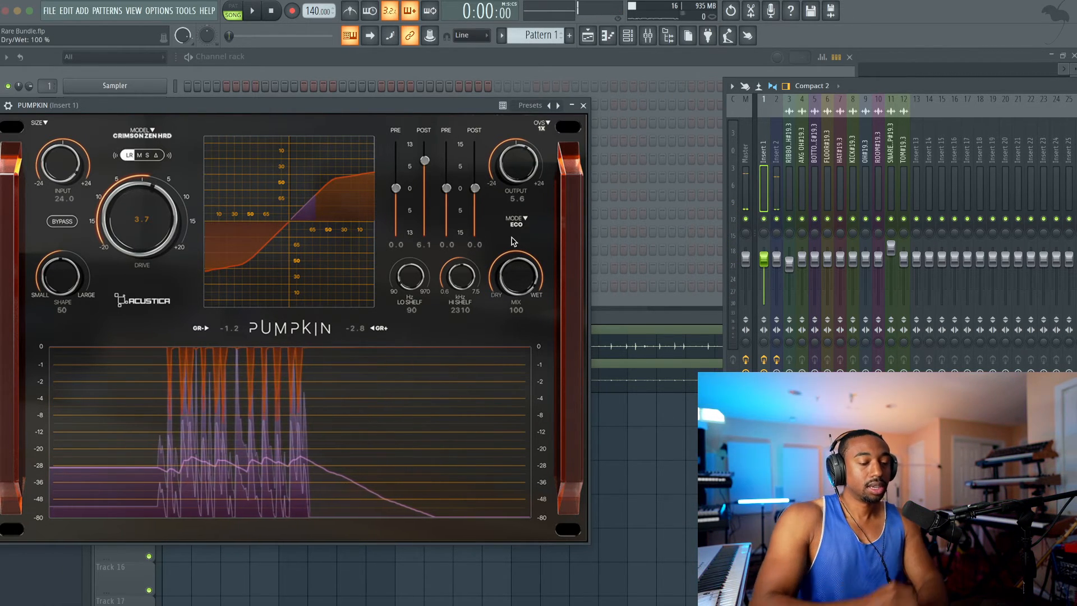
Close Pumpkin, bring the playlist to the front and start song playback.
click(584, 106)
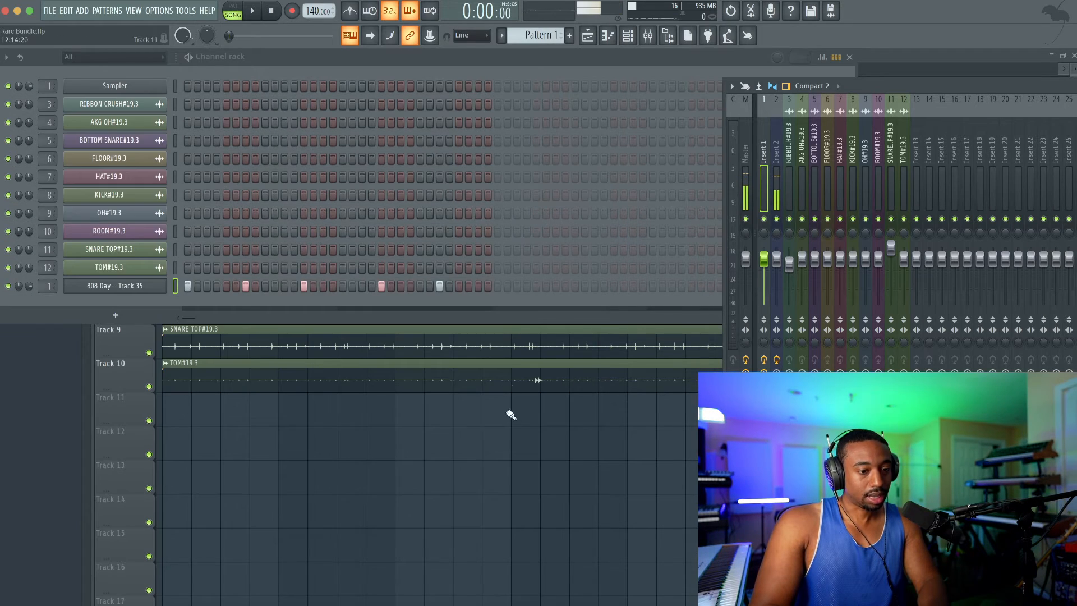
click(507, 434)
key(space)
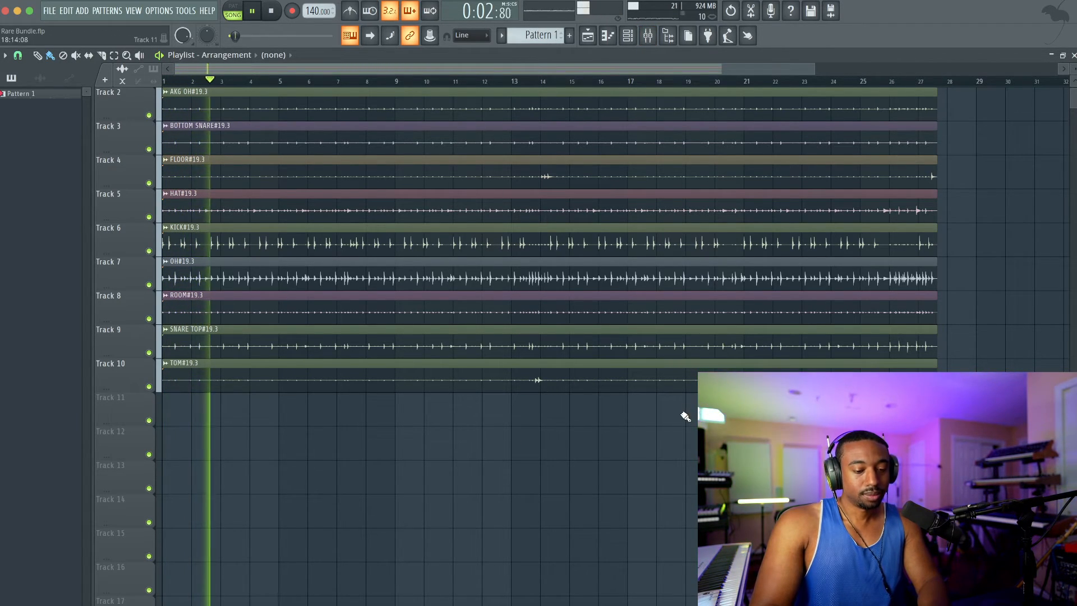
Show the file browser and collapse the open sample folders back to the top-level list.
click(668, 36)
scroll(89, 173, down, 5)
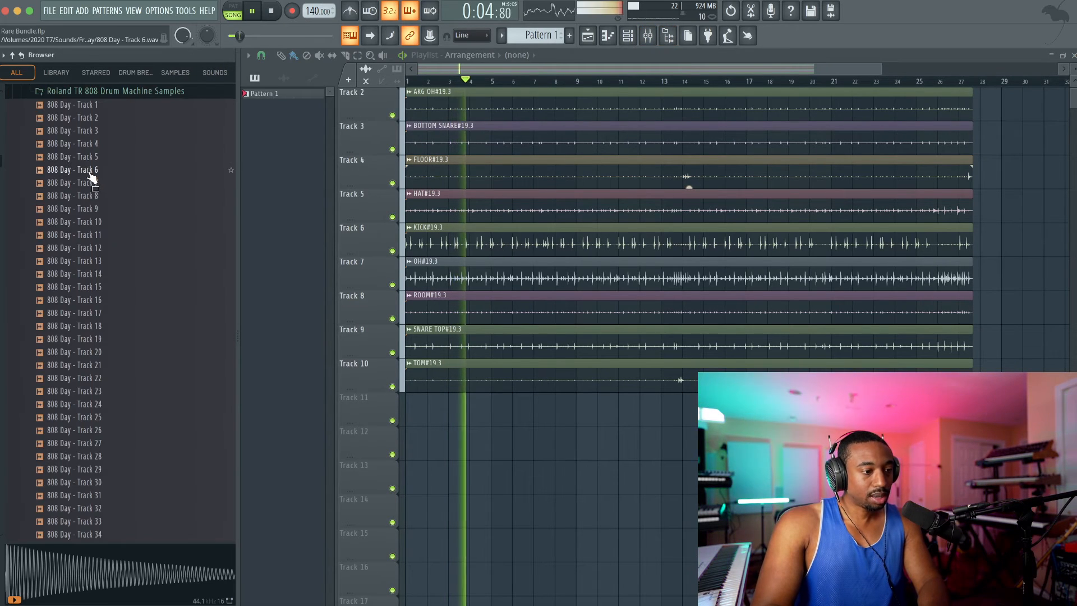
scroll(88, 174, up, 4)
click(11, 57)
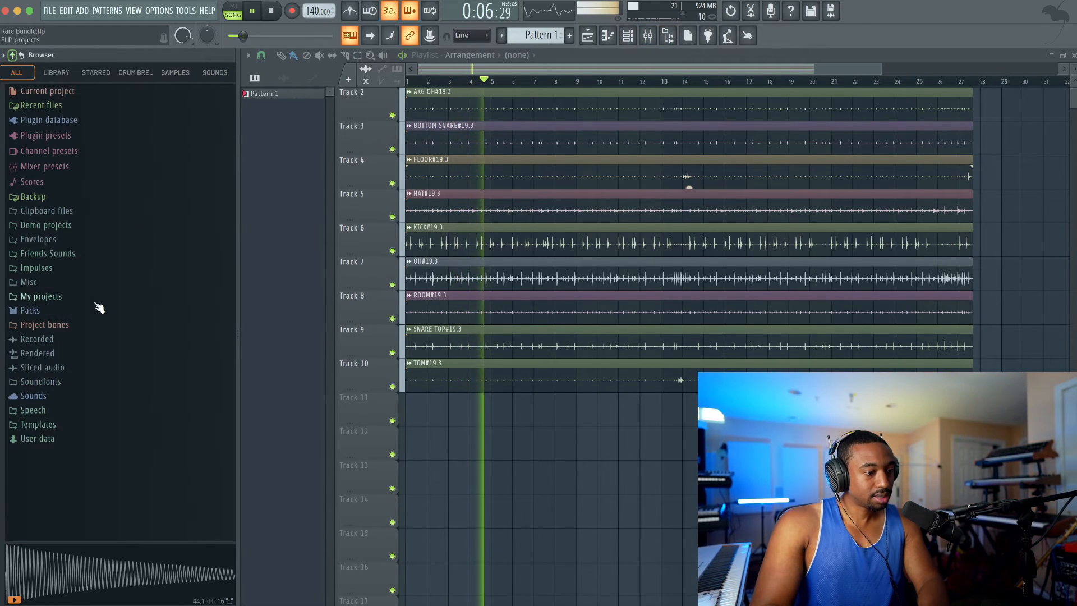
click(77, 355)
scroll(79, 342, down, 5)
scroll(78, 336, down, 10)
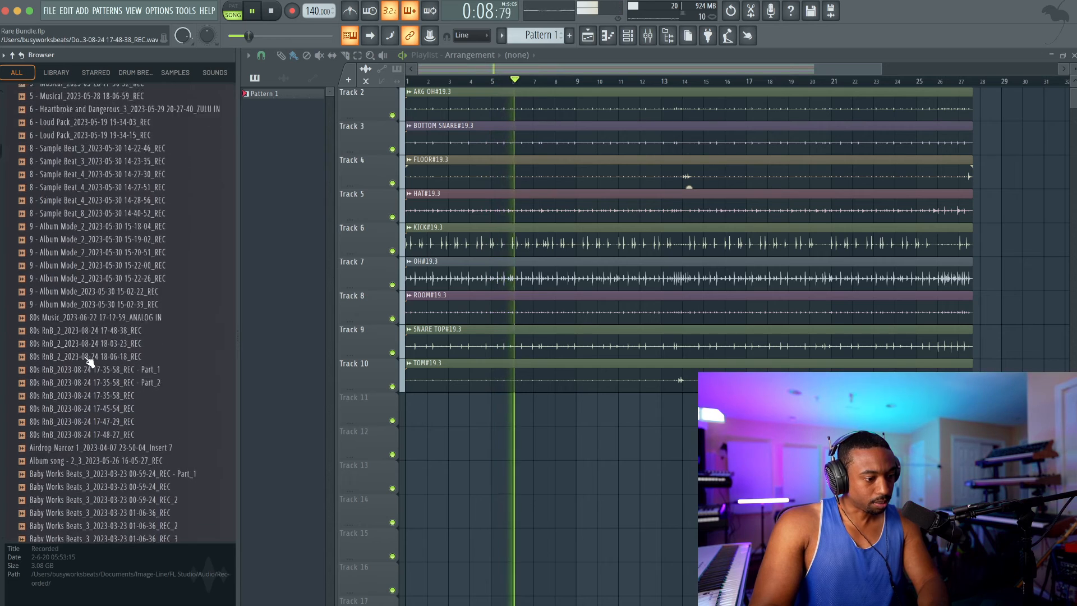
click(93, 352)
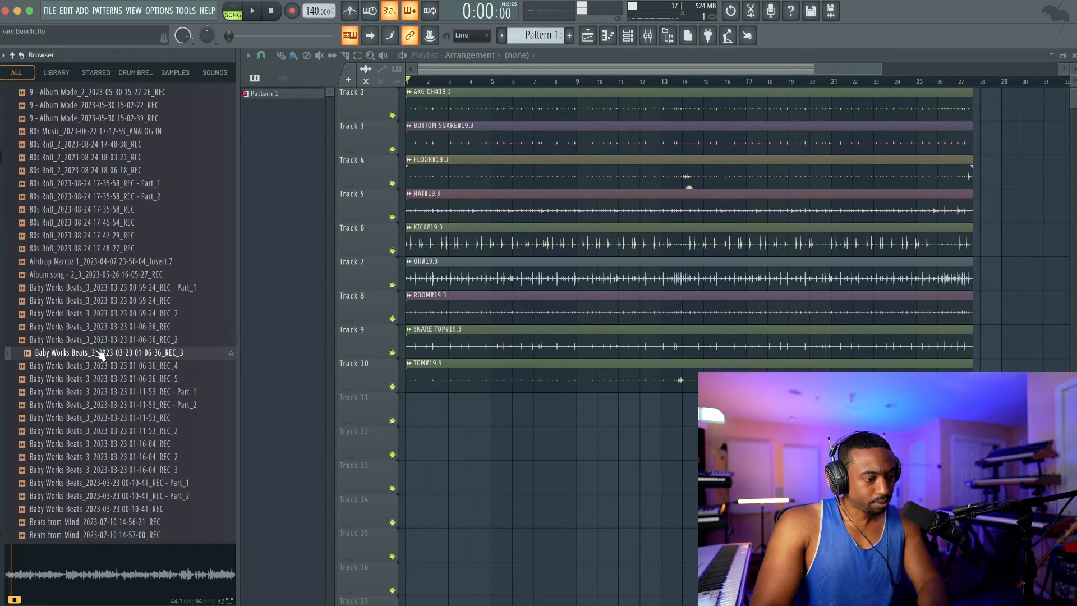
drag(93, 352, 410, 408)
Check the new audio clip's settings, close them and mute the drum clips on Tracks 2 to 10.
double_click(434, 398)
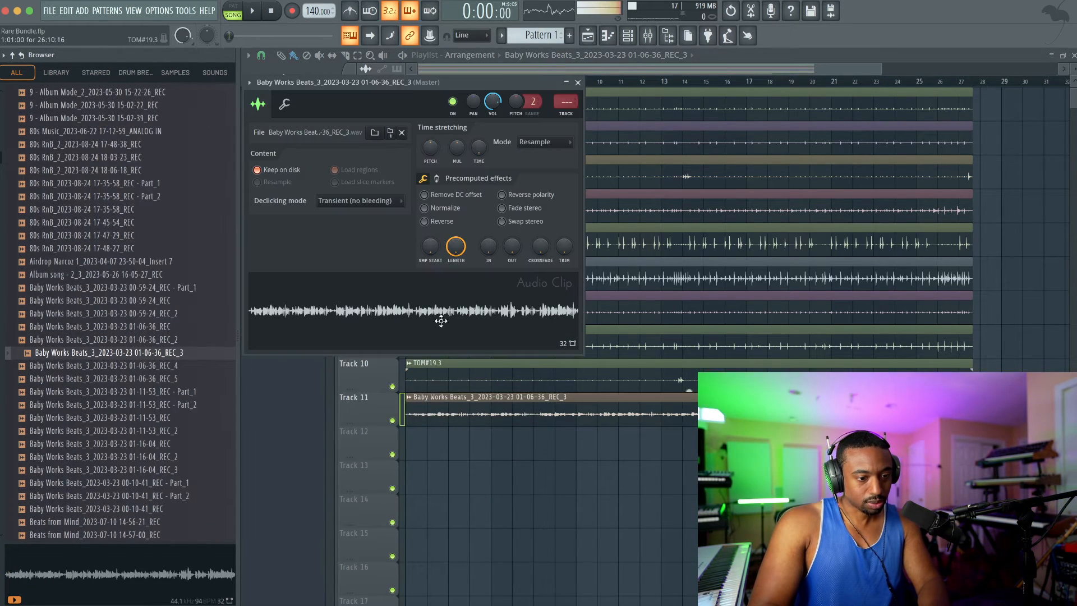
click(578, 82)
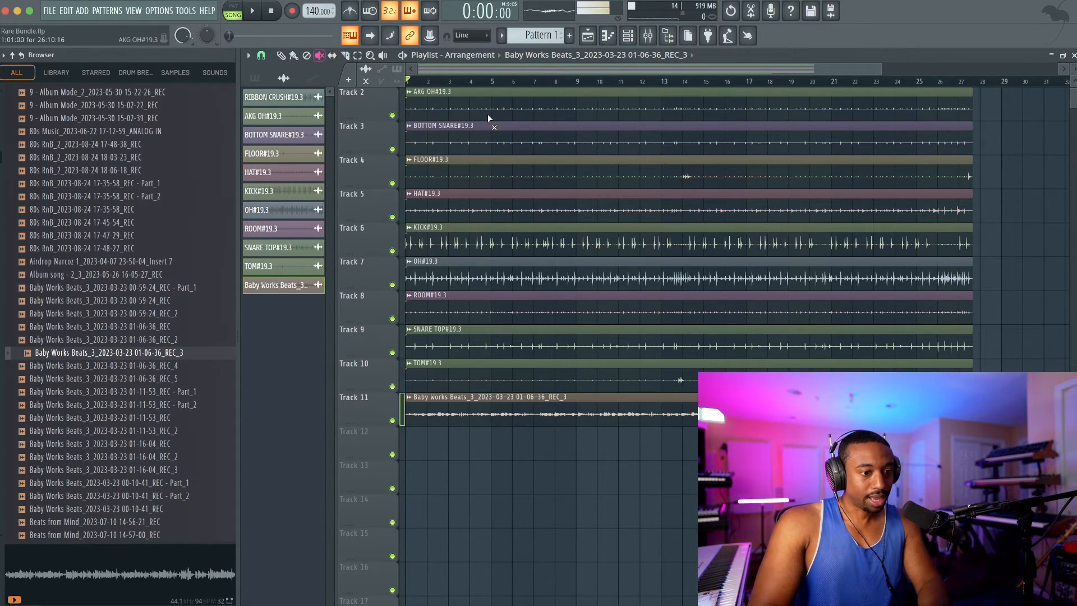
drag(487, 113, 479, 366)
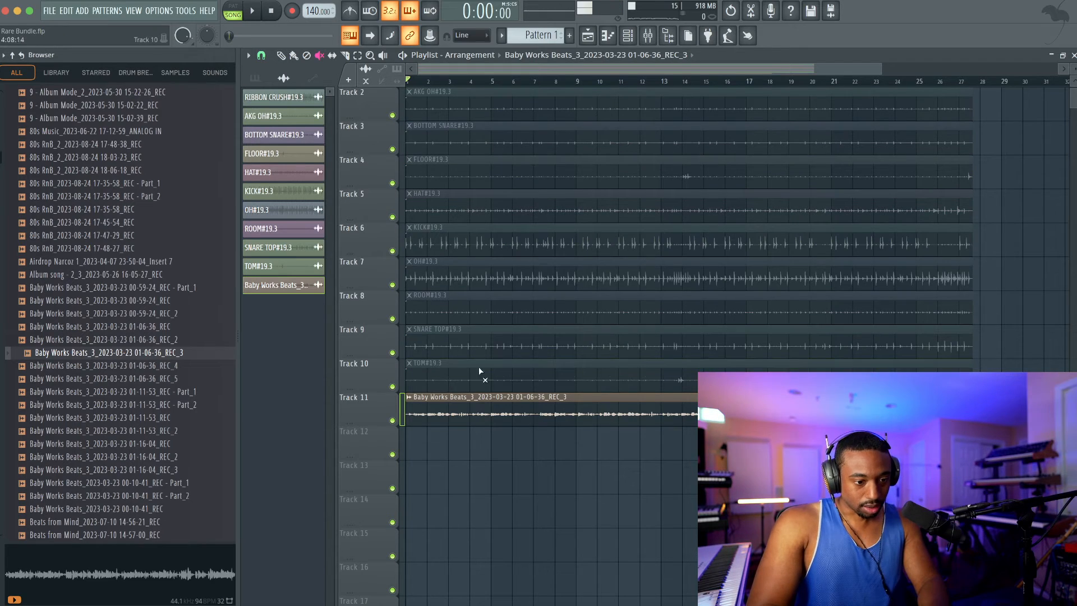
Review the audio channels in the channel rack, mute the RIBBON CRUSH#19.3 clip on Track 1 and start song playback.
click(628, 37)
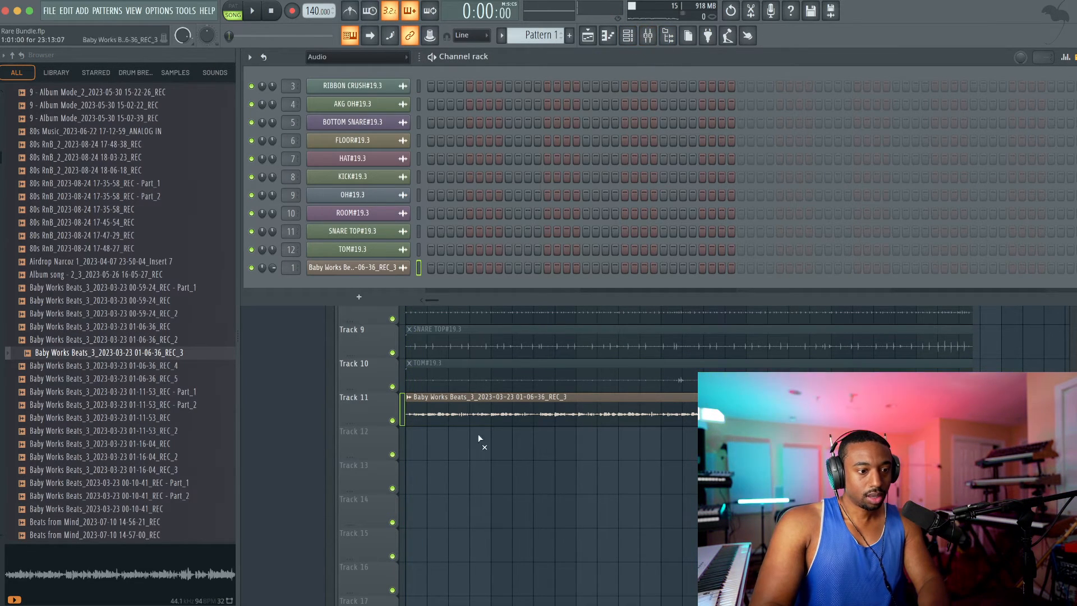
click(479, 435)
scroll(507, 231, up, 1)
click(523, 114)
key(space)
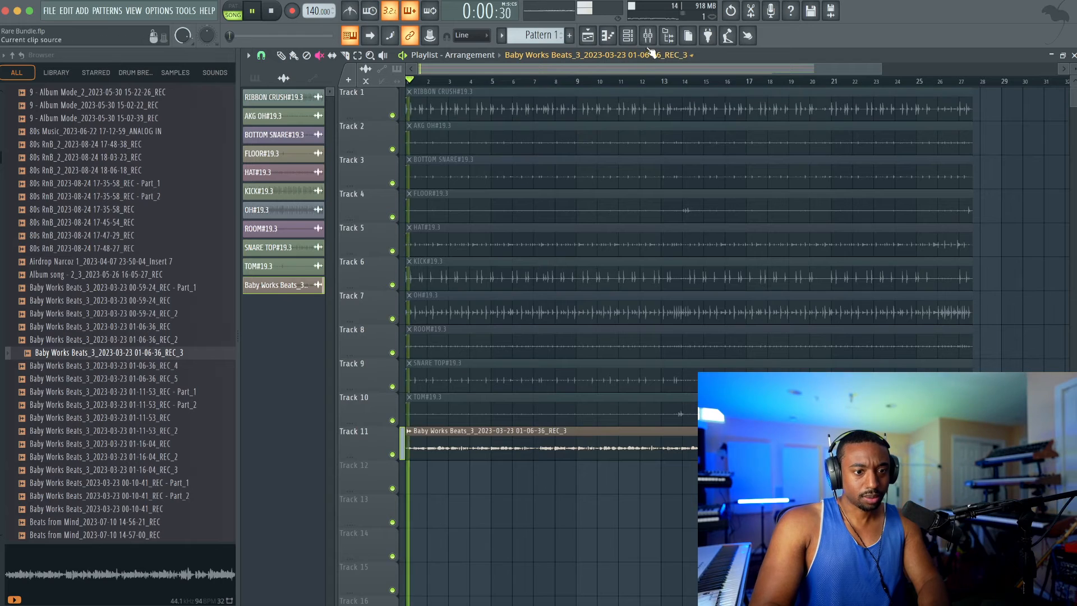
Show the mixer, narrow it and move it over the playlist, and hide the file browser.
click(648, 35)
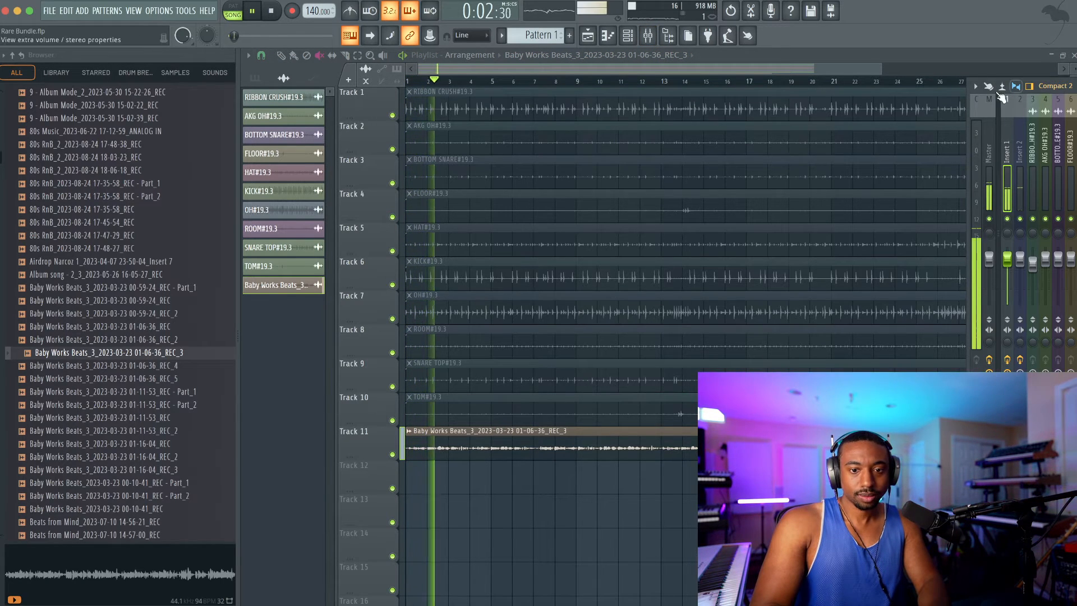
drag(969, 122, 796, 122)
drag(965, 84, 729, 93)
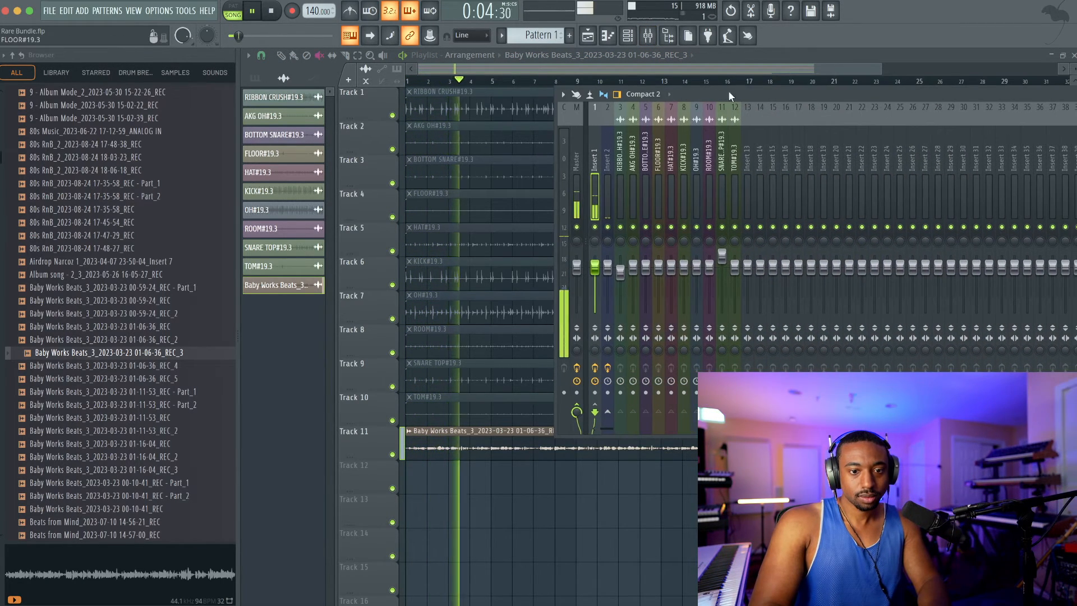
drag(912, 93, 693, 105)
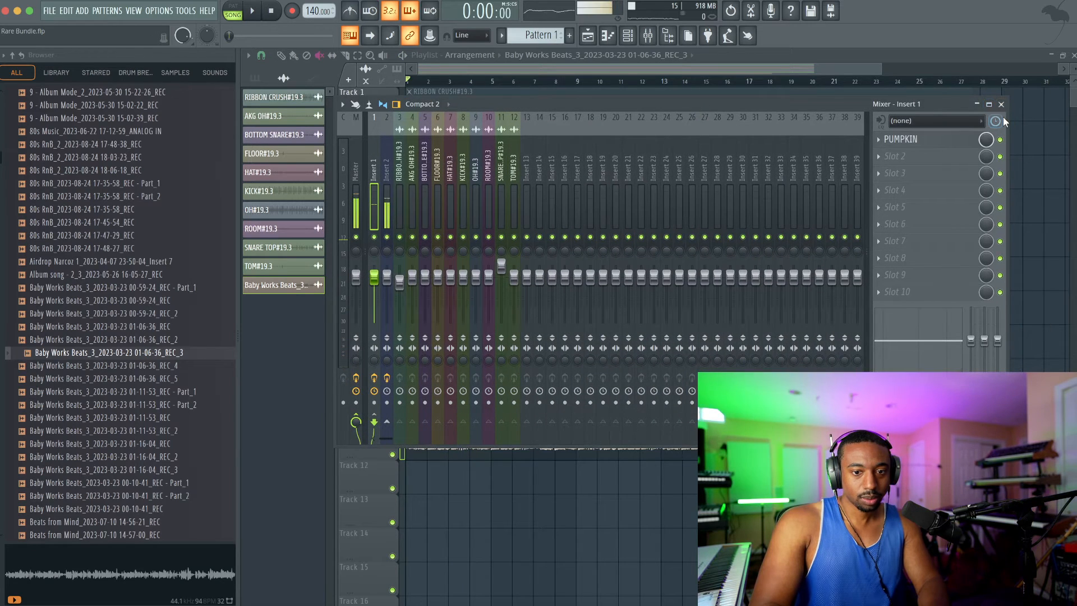
drag(1009, 130, 813, 132)
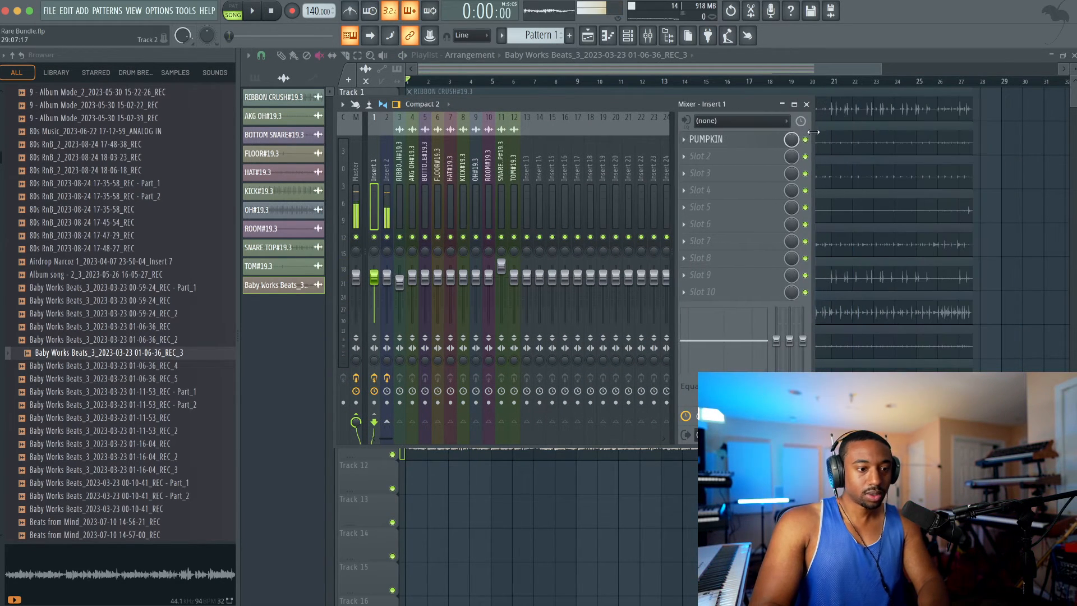
click(667, 40)
drag(481, 106, 619, 105)
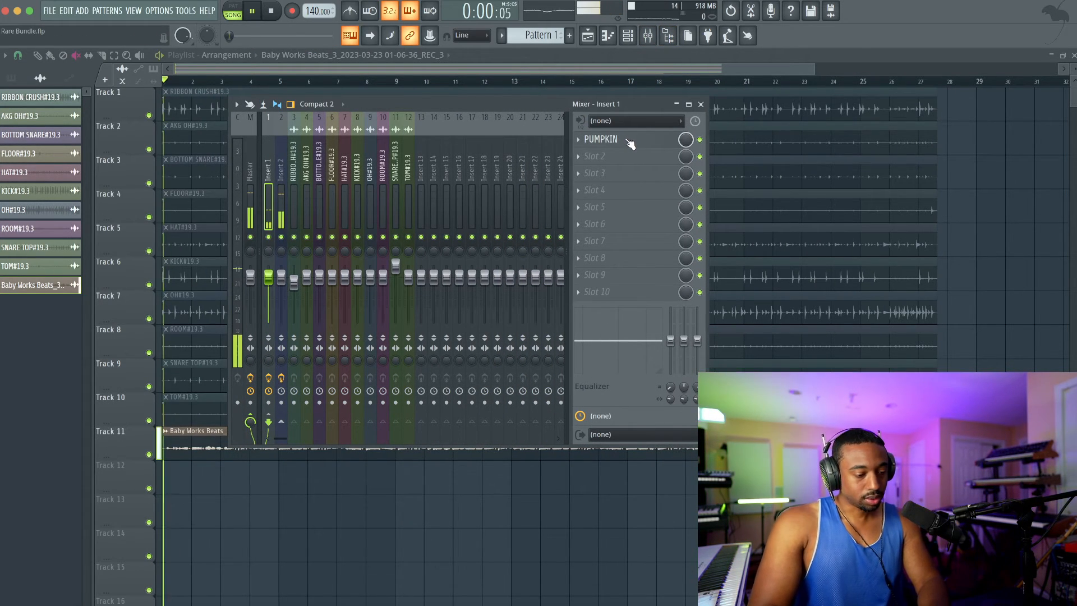
Open Pumpkin on Insert 1, switch its effect slot off and on to compare the sound, and arrange its window beside the mixer.
click(629, 142)
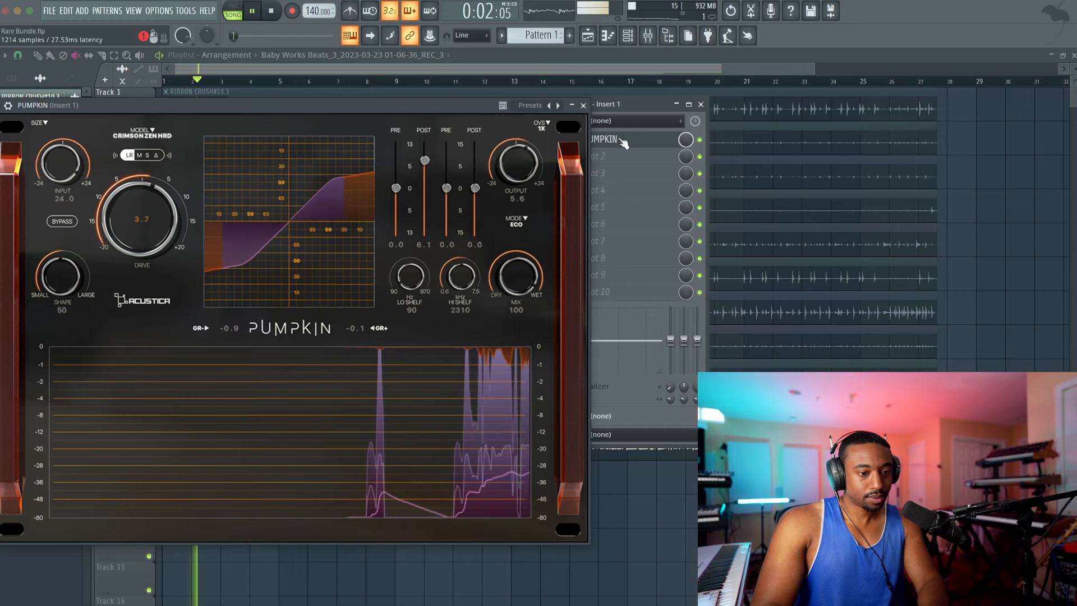
click(699, 140)
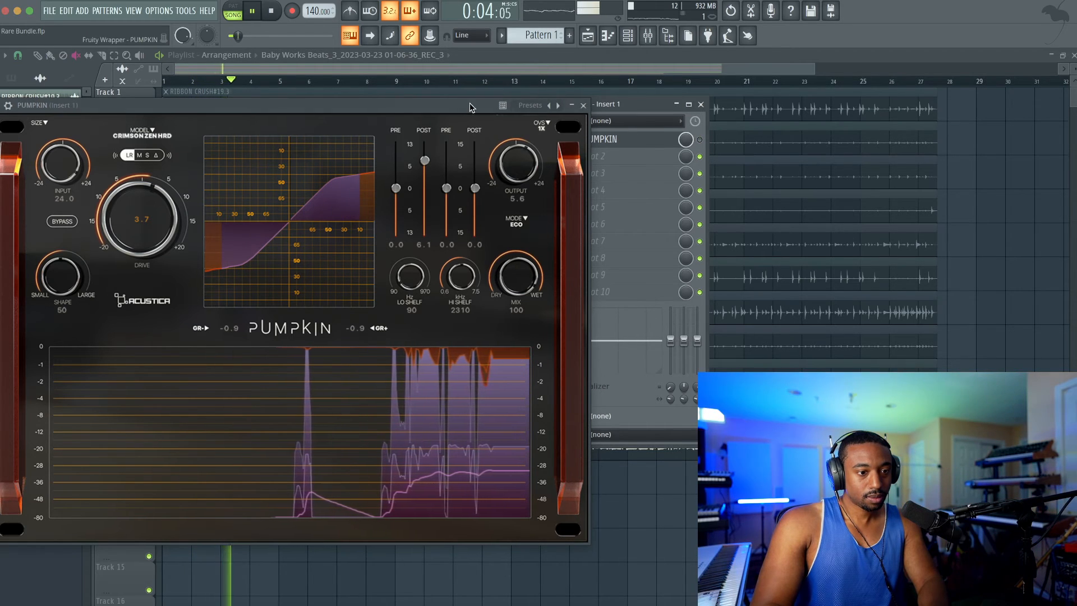
drag(469, 107, 777, 82)
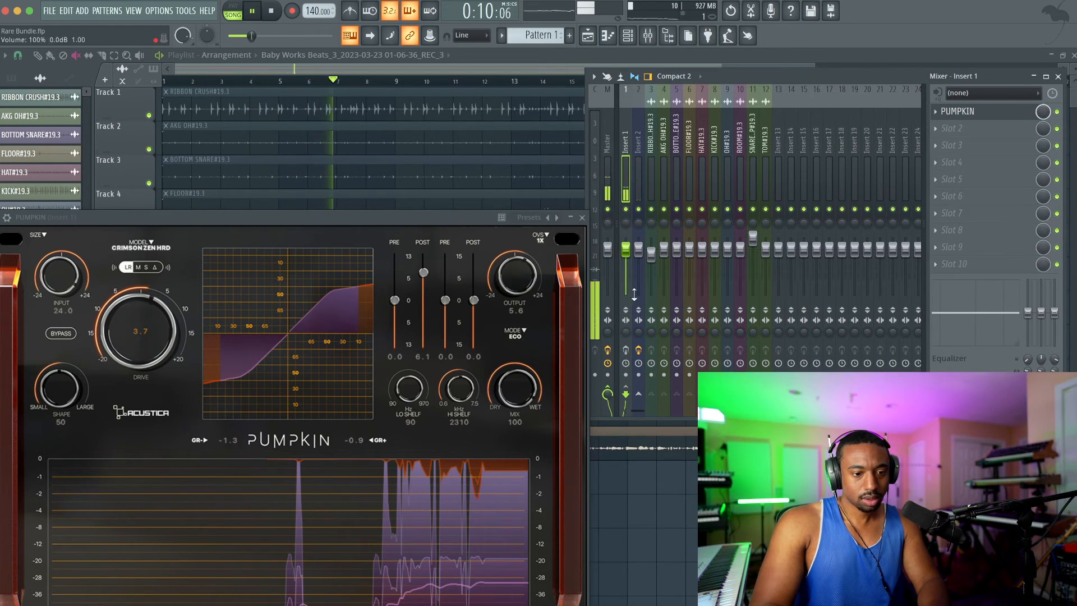
drag(448, 222, 451, 81)
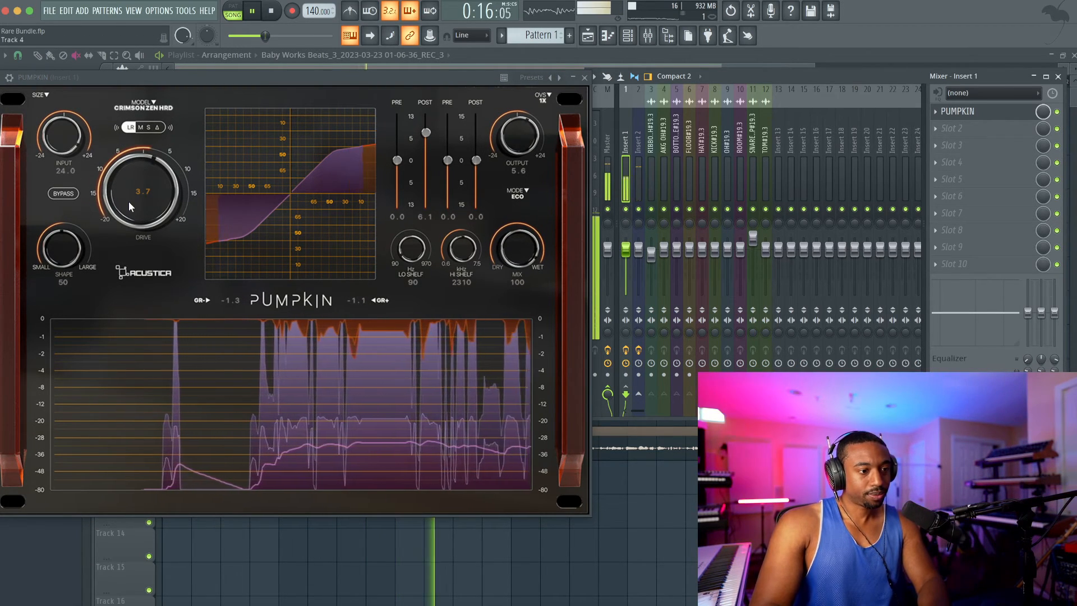
Set Pumpkin's drive to 20.0 and its oversampling to 4X AA, and play the clip briefly to hear the result.
drag(129, 207, 118, 143)
key(space)
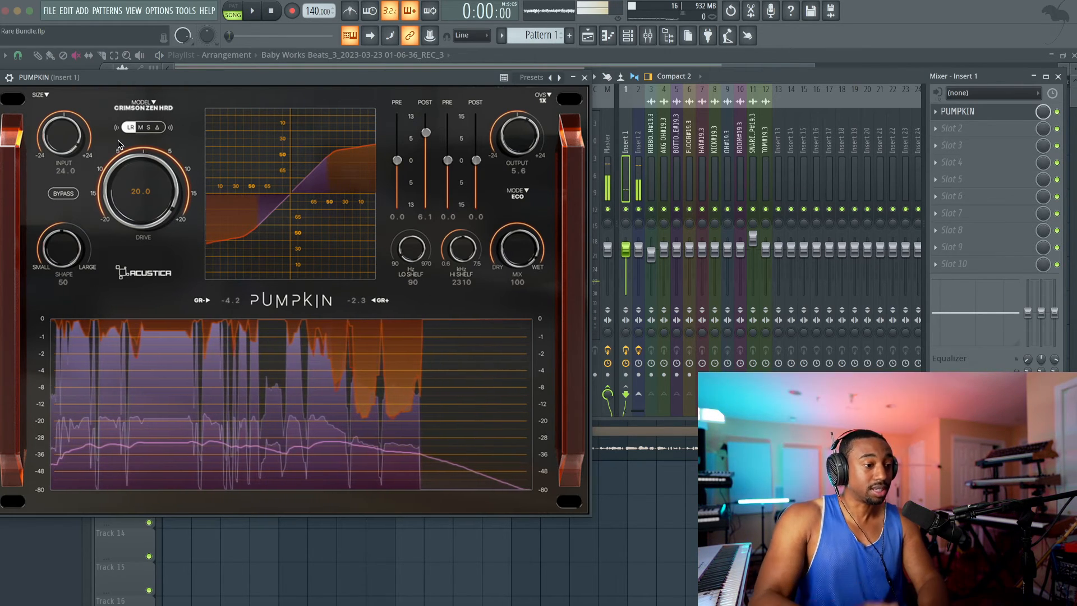
click(542, 97)
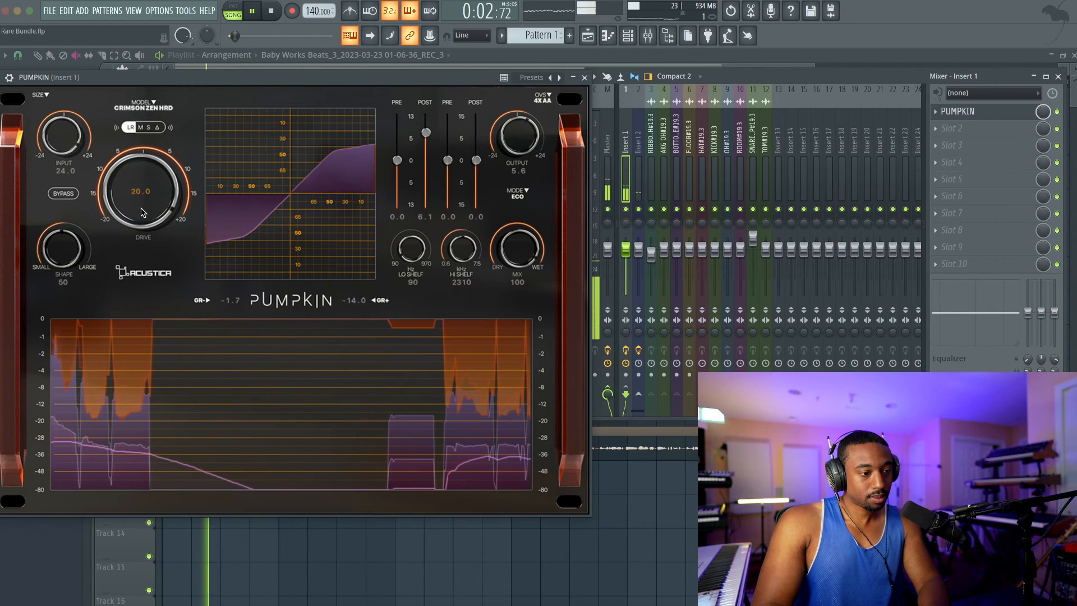
key(space)
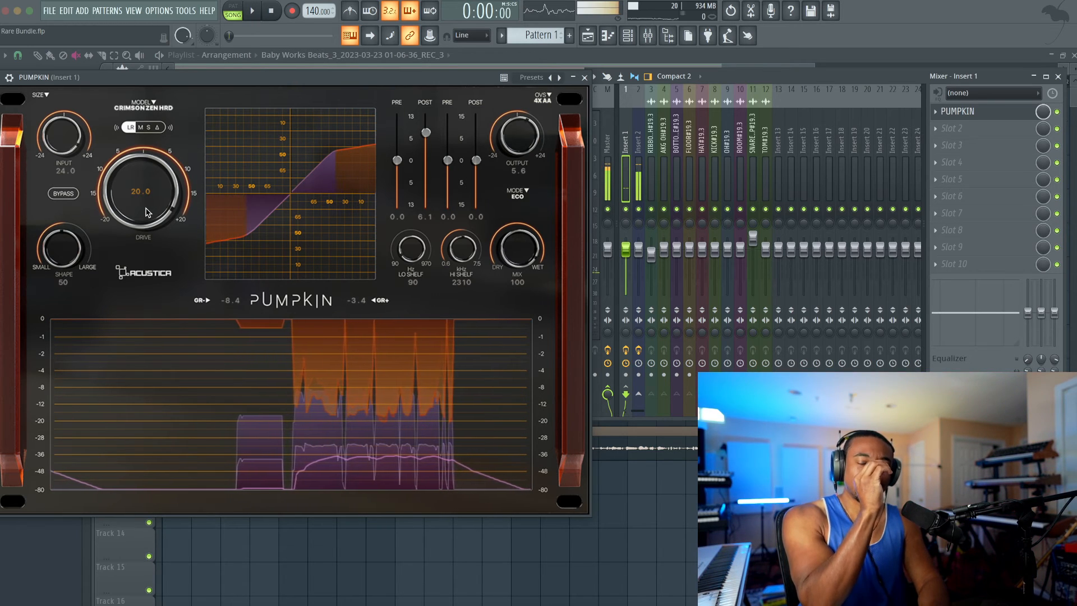
key(space)
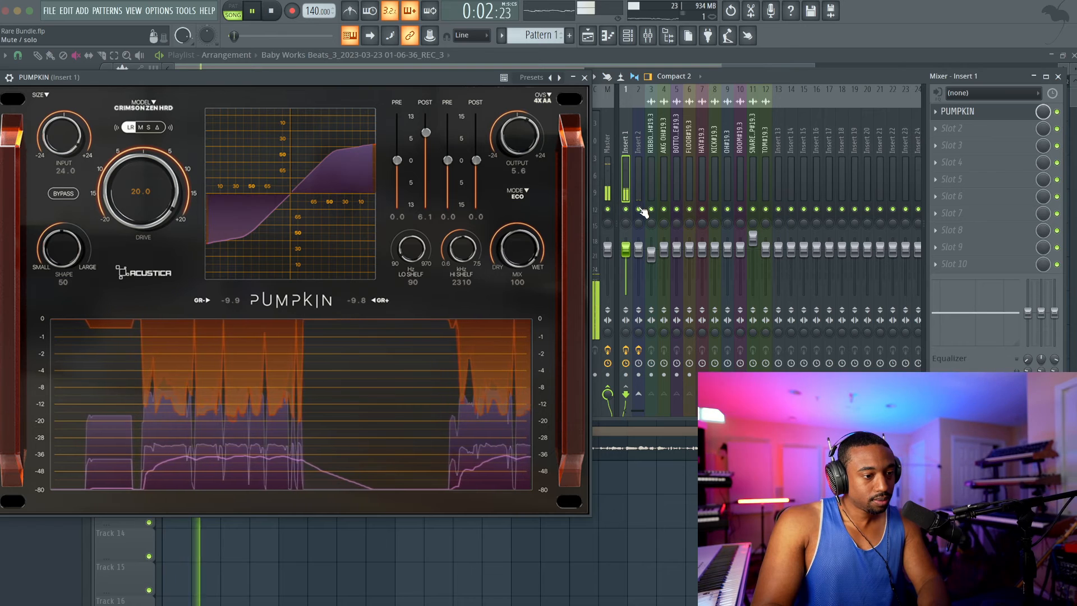
key(space)
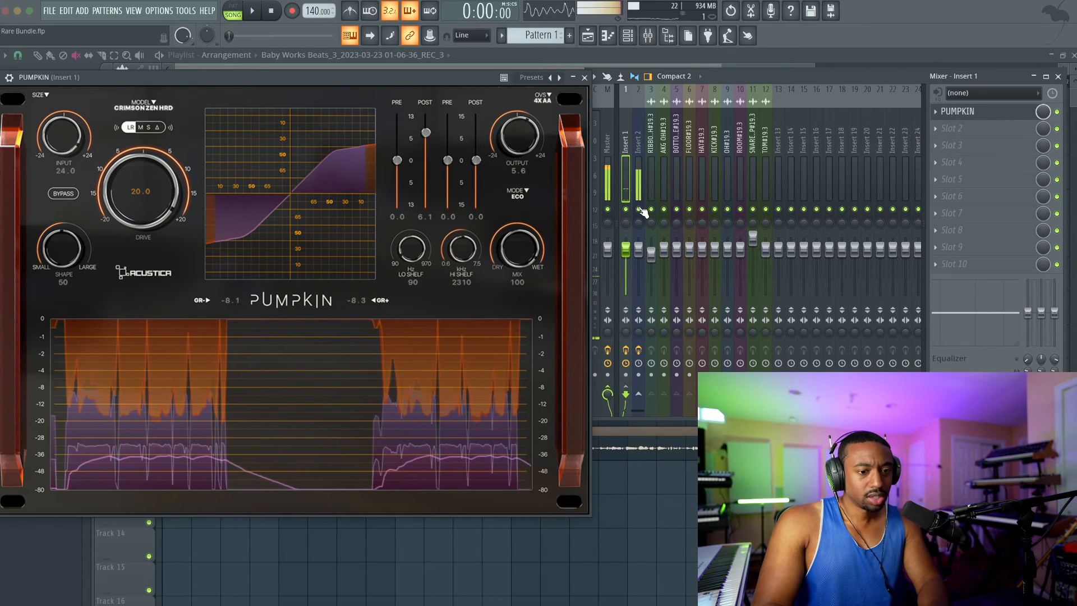
Close Pumpkin, route the Track 11 audio clip to its own mixer track 13, select Insert 1 and close the clip settings.
click(583, 76)
key(F9)
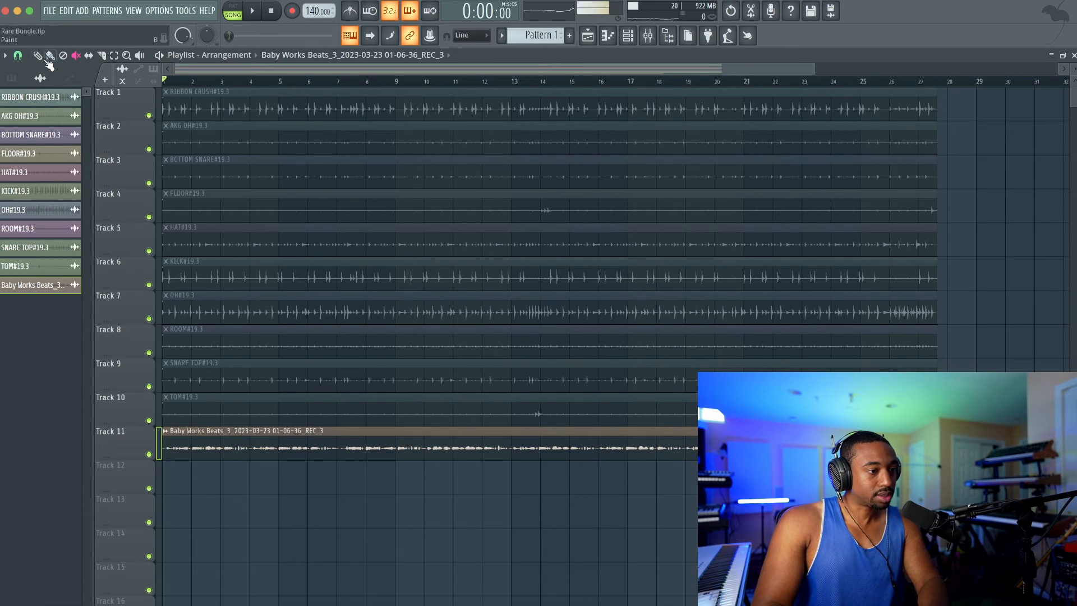
double_click(351, 439)
key(ctrl+l)
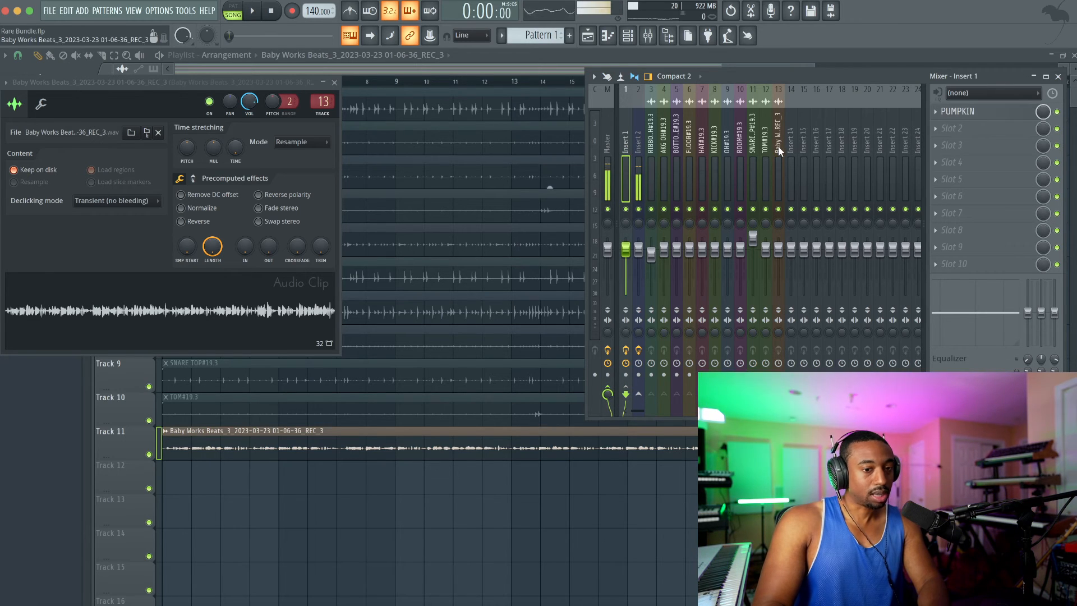
click(629, 160)
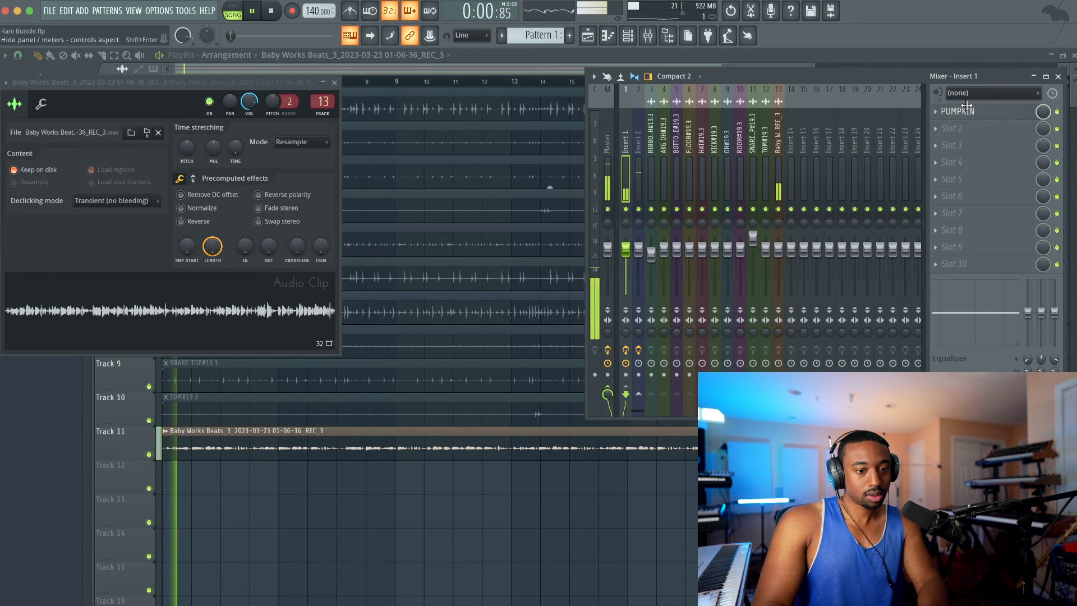
click(334, 83)
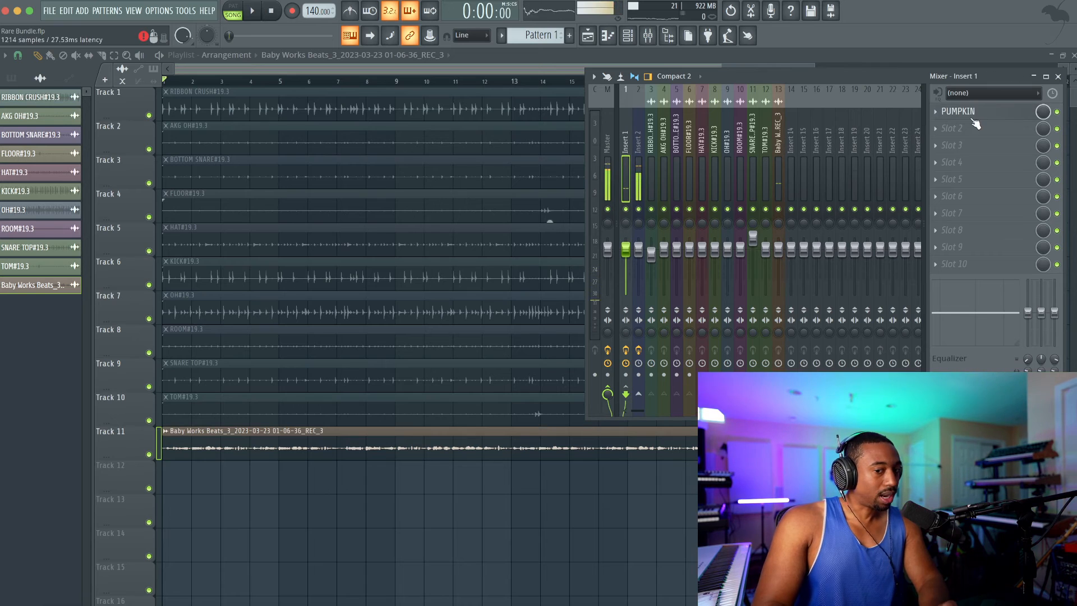
Load Fruity Stereo Enhancer into Slot 2 of Insert 1 with a phase offset of 13.3 ms right, close it and audition the song.
click(968, 129)
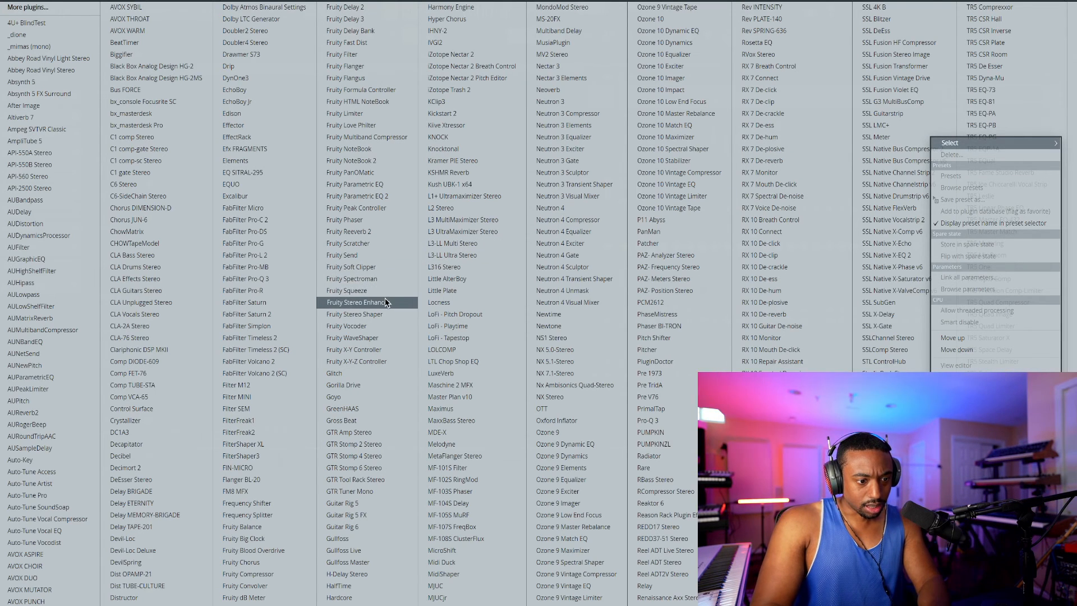
click(360, 302)
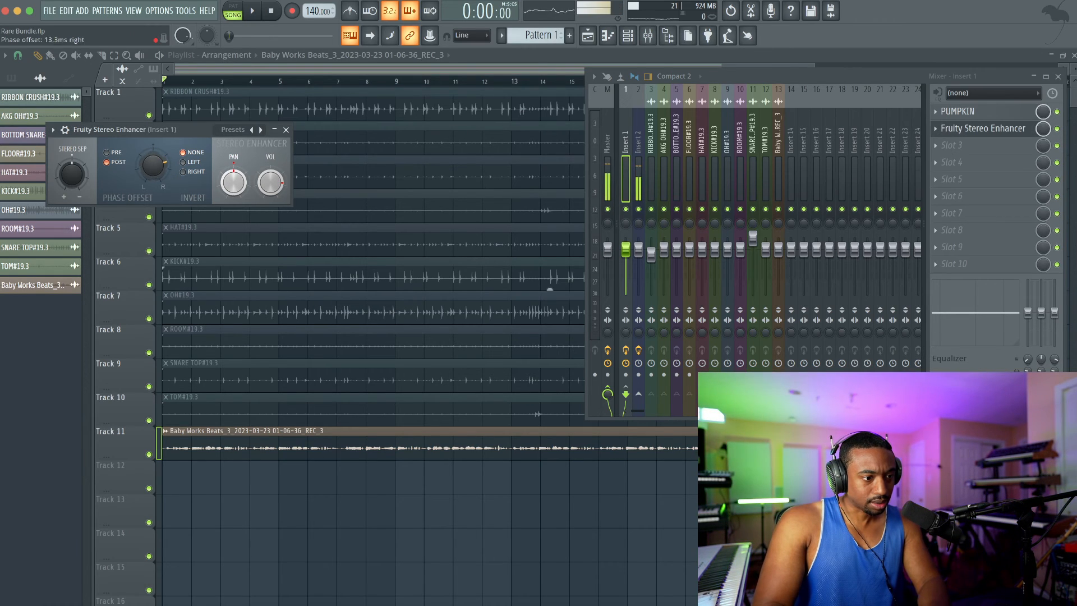
click(286, 130)
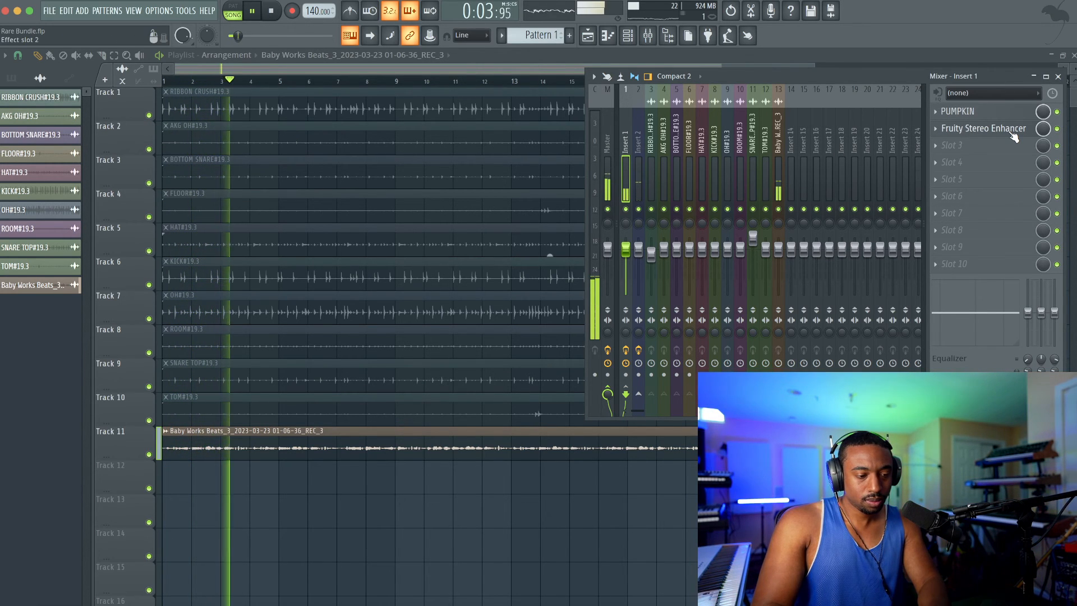
key(space)
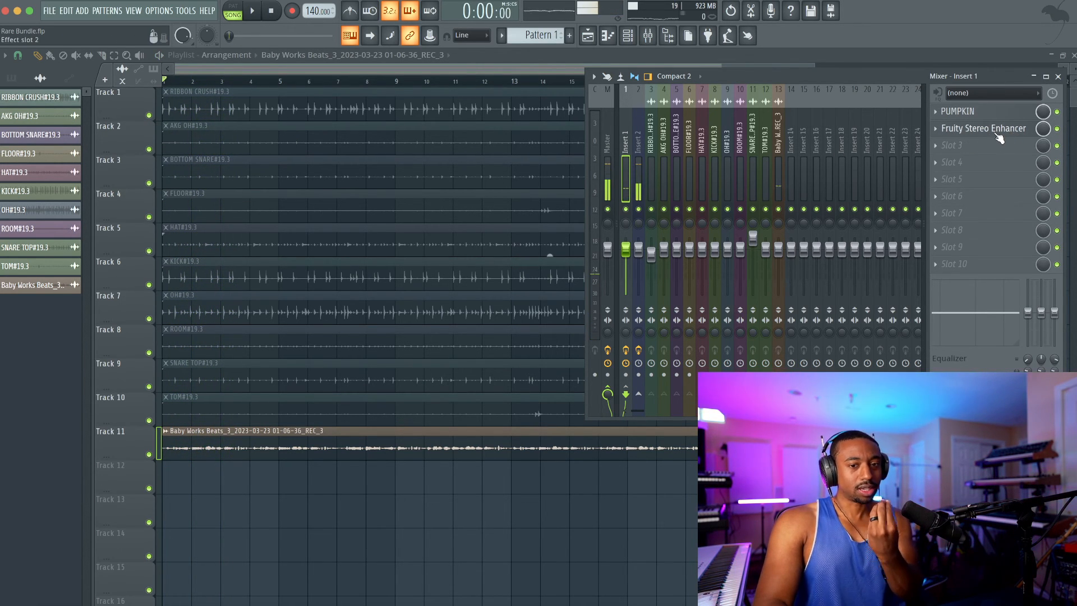
Open Pumpkin on Insert 1 and listen to the clip with and without Fruity Stereo Enhancer.
key(space)
click(957, 111)
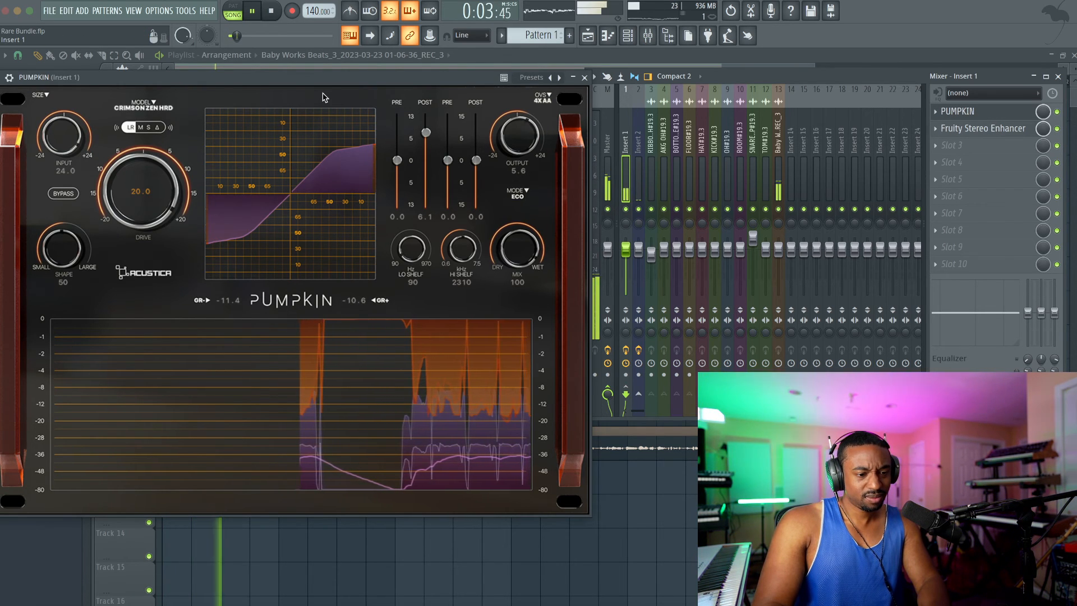
key(space)
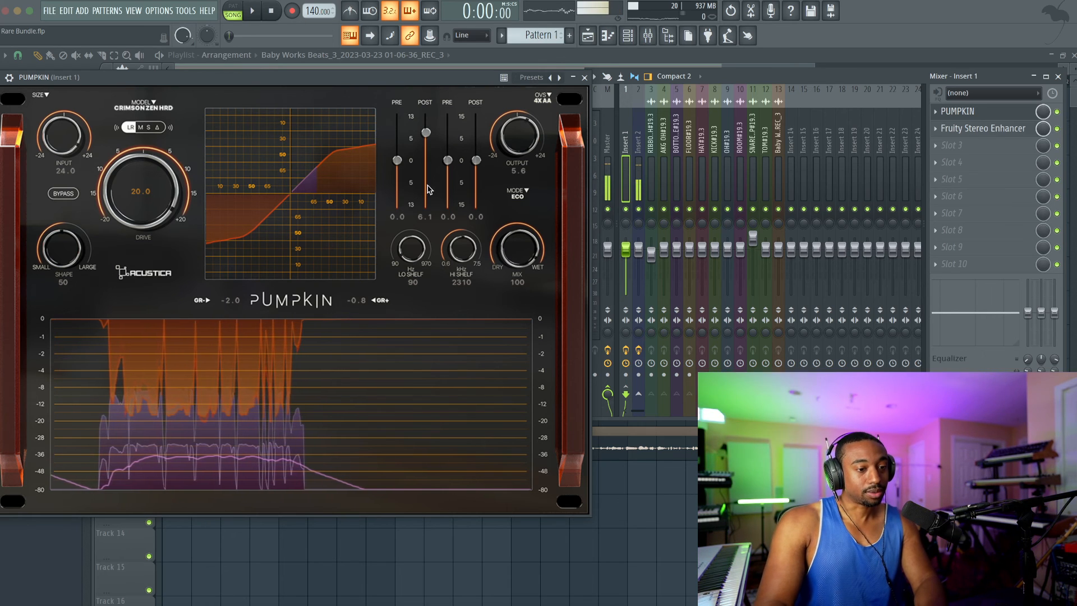
key(space)
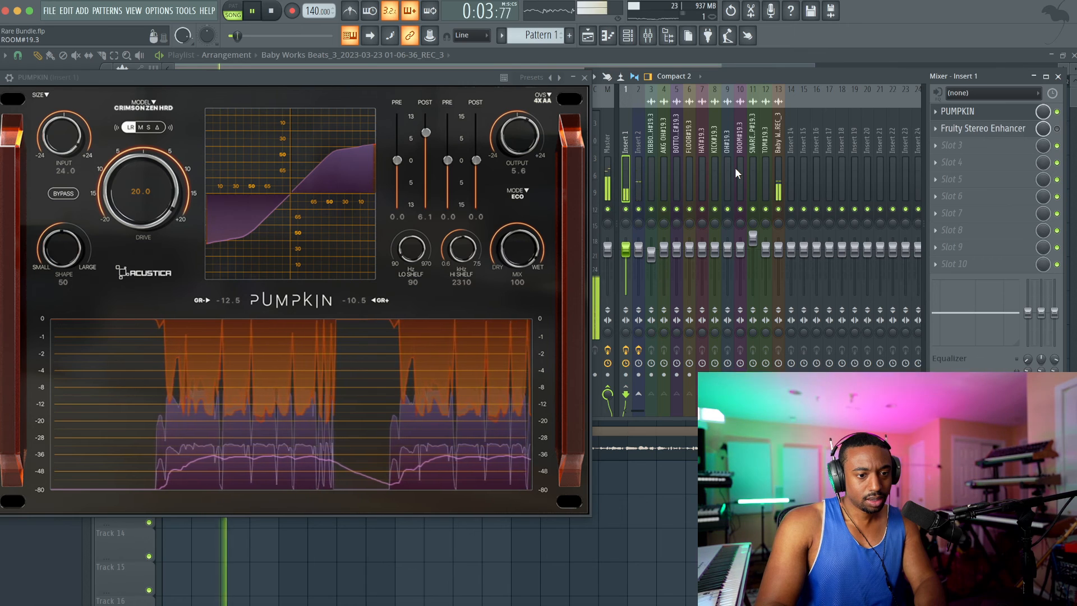
key(space)
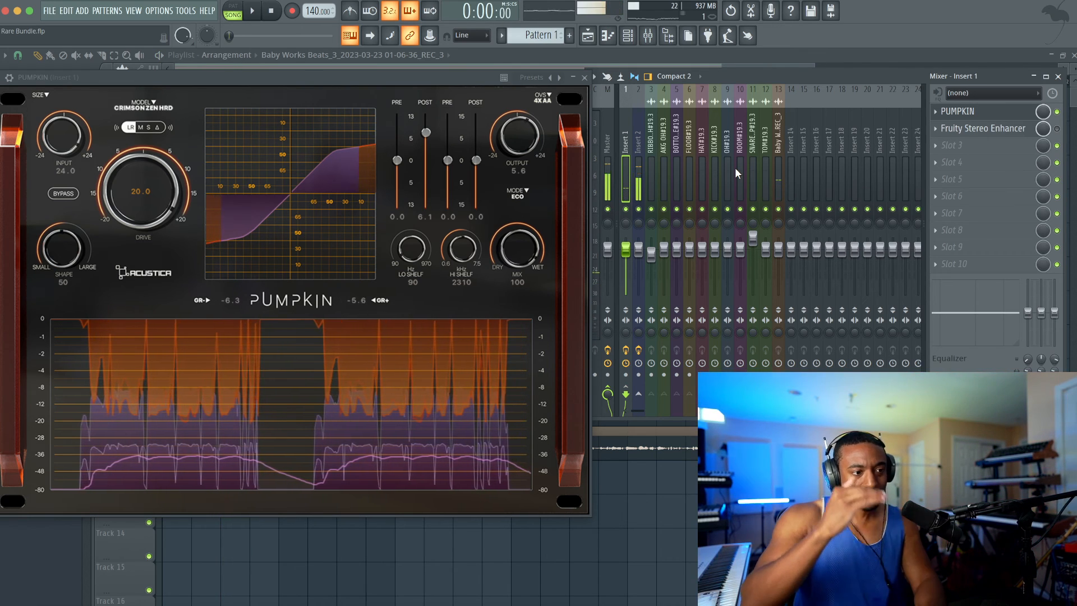
key(space)
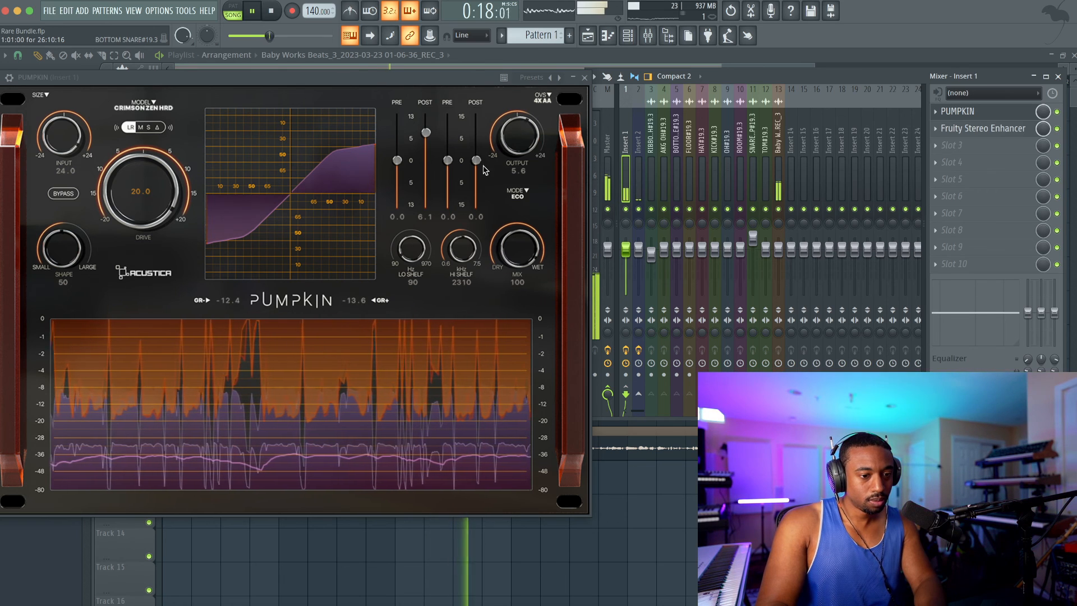
key(space)
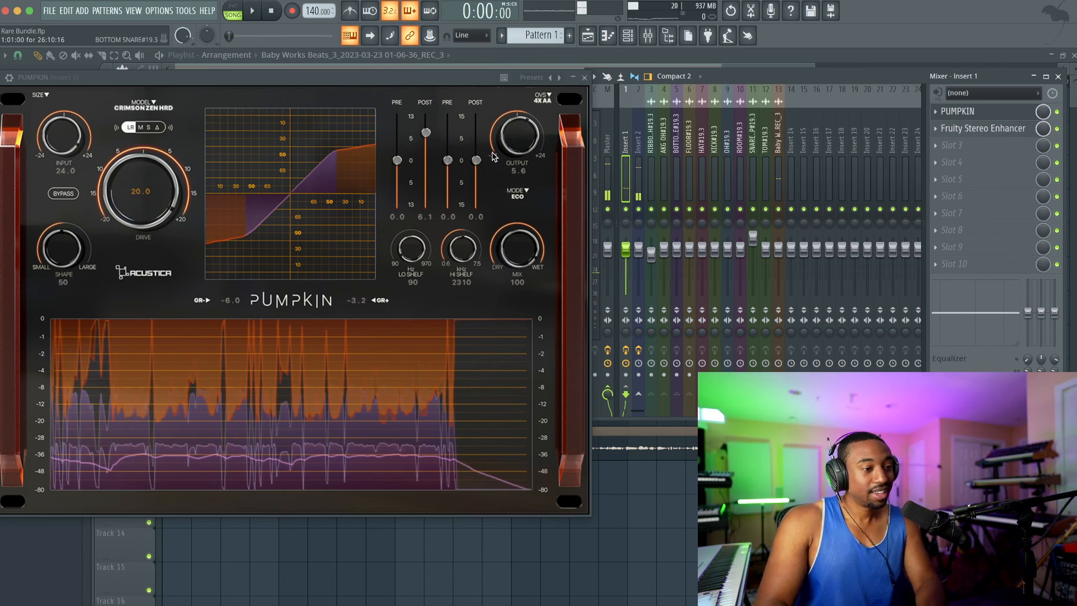
Close Pumpkin, hide the mixer, review the Audio group in the channel rack and hide the rack again.
click(585, 78)
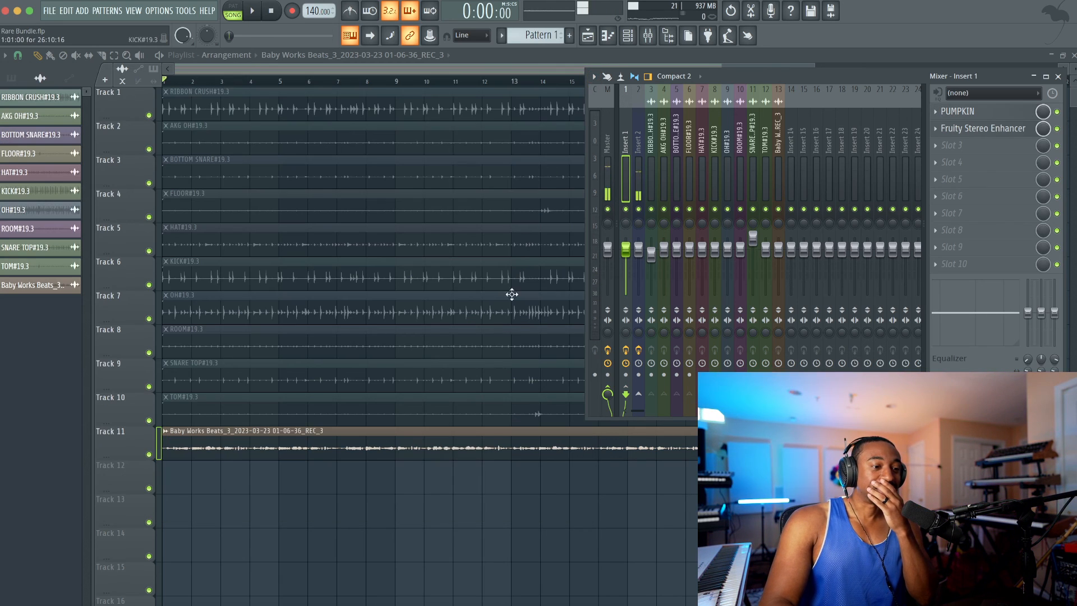
key(F9)
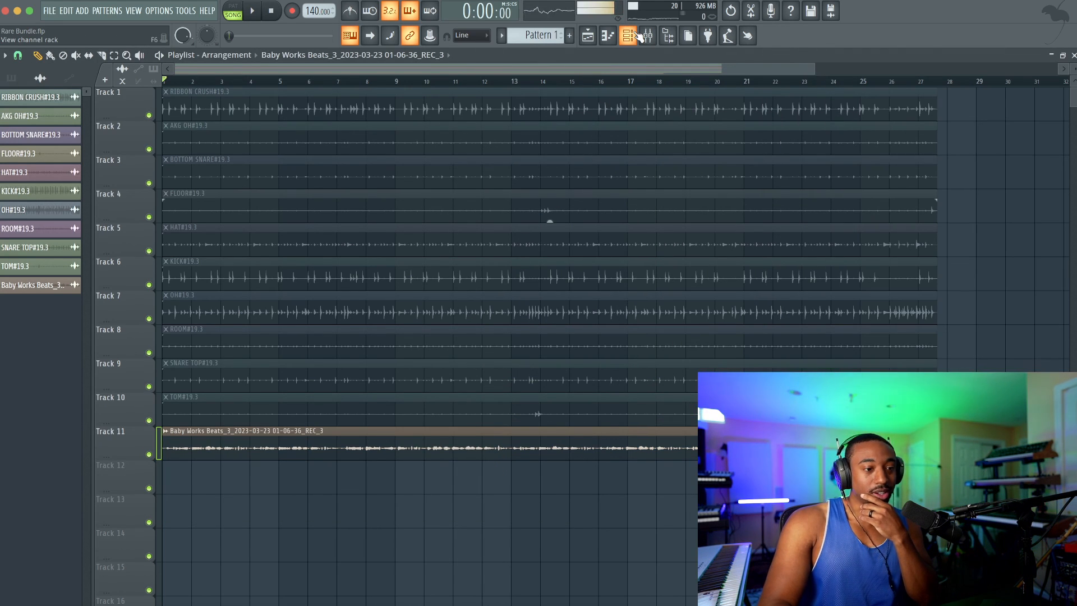
click(640, 37)
click(138, 57)
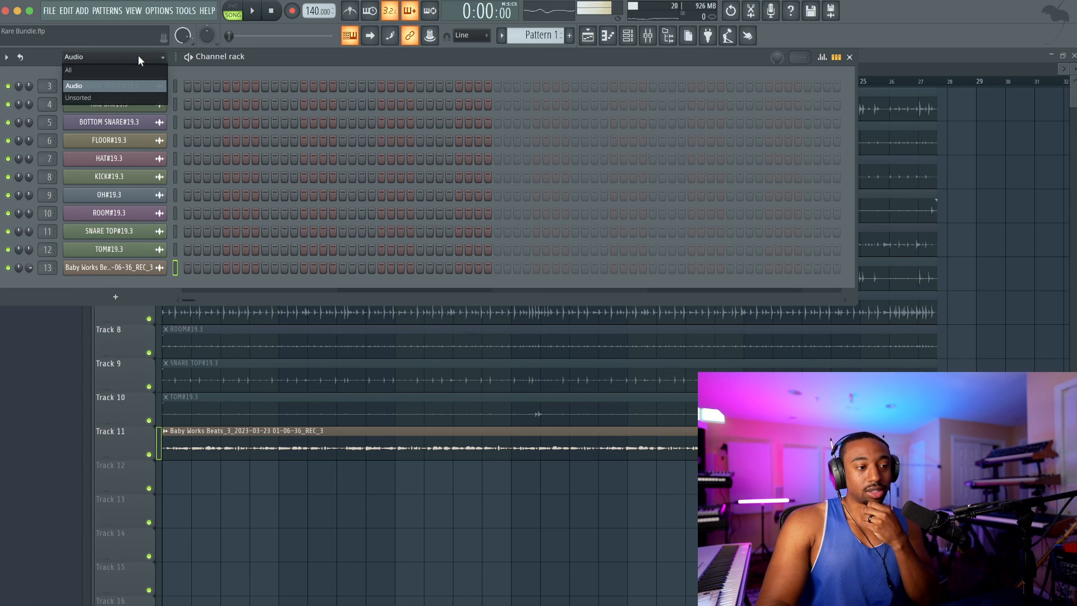
click(112, 84)
key(F6)
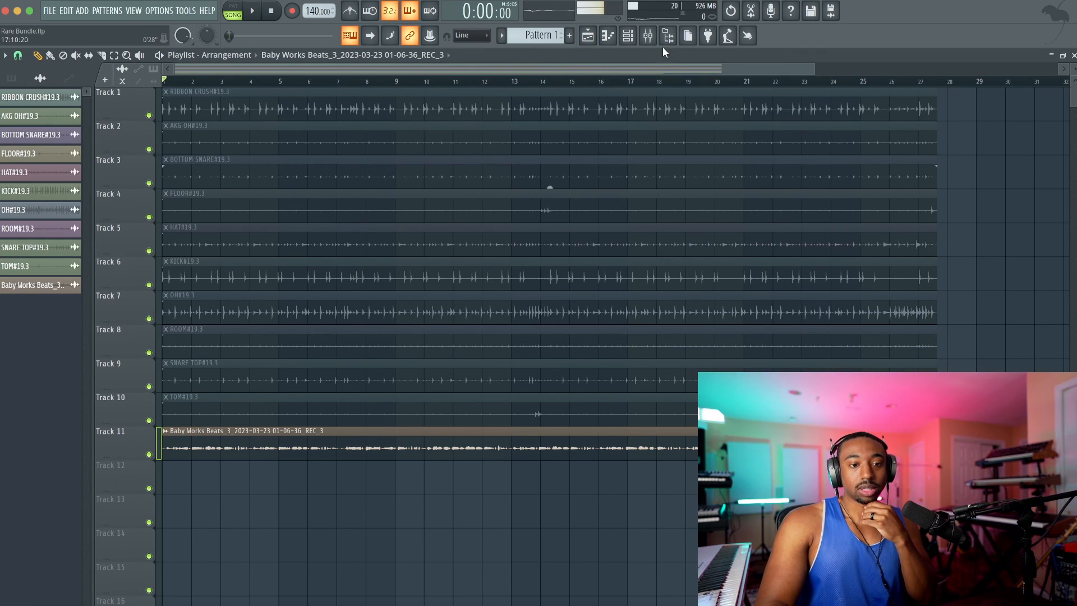
Check the mixer briefly, return to the playlist and choose the Mute tool for the clips.
click(648, 37)
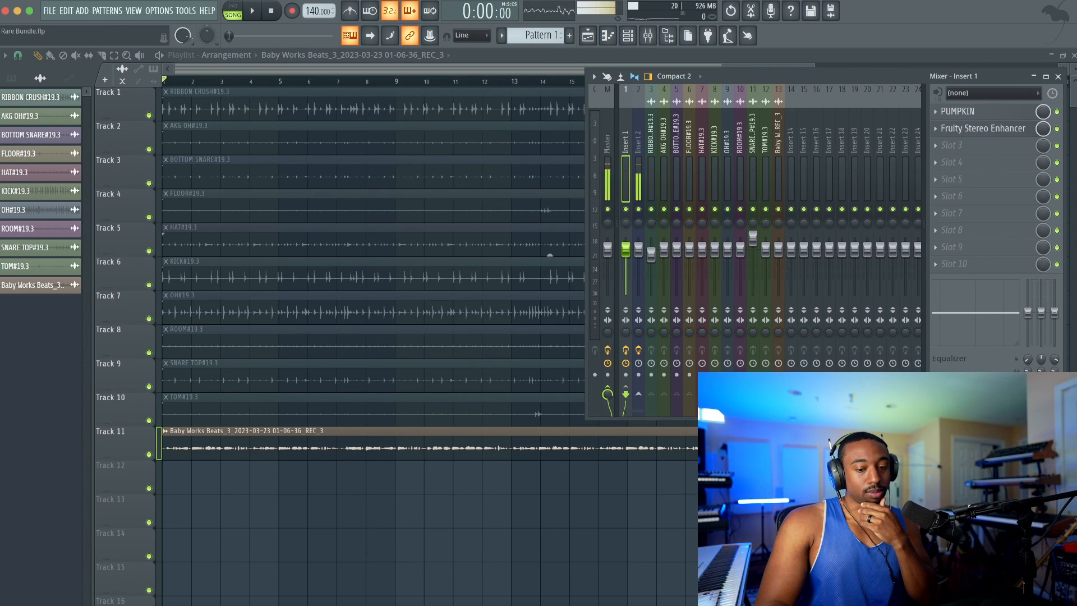
key(F9)
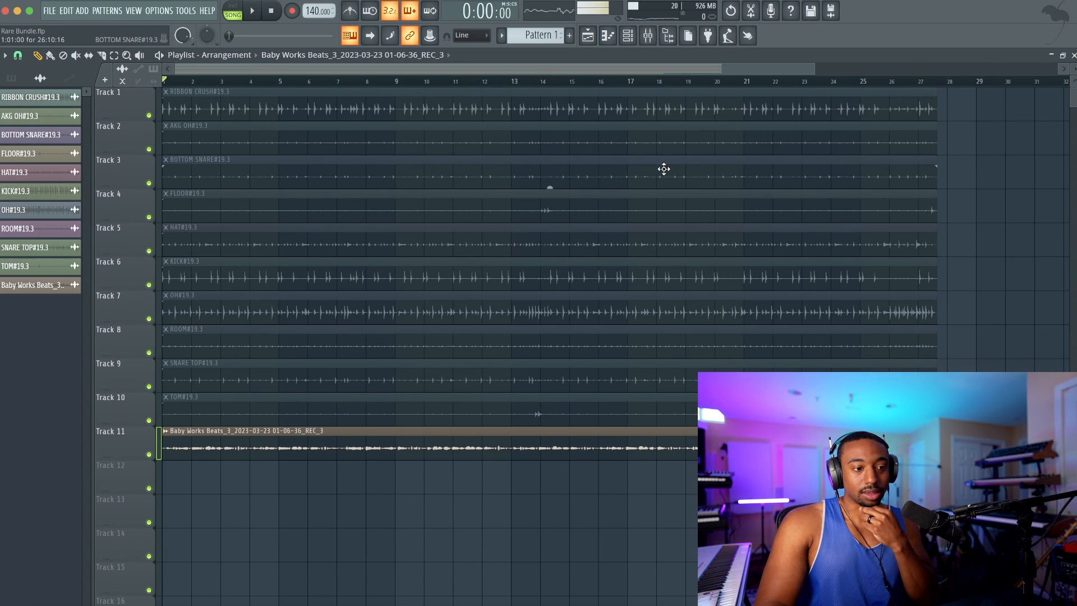
click(76, 55)
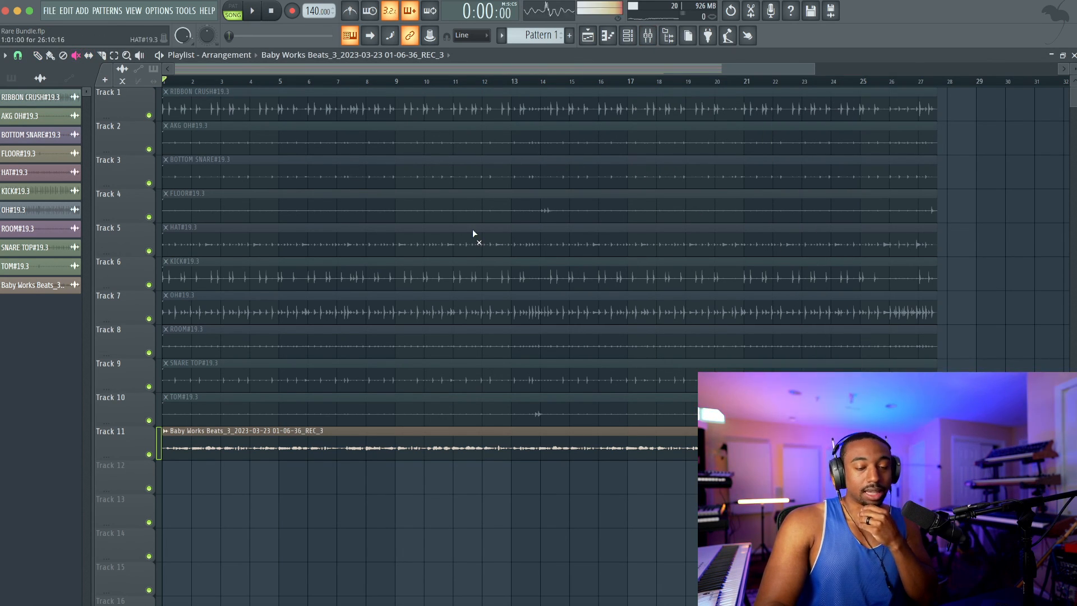